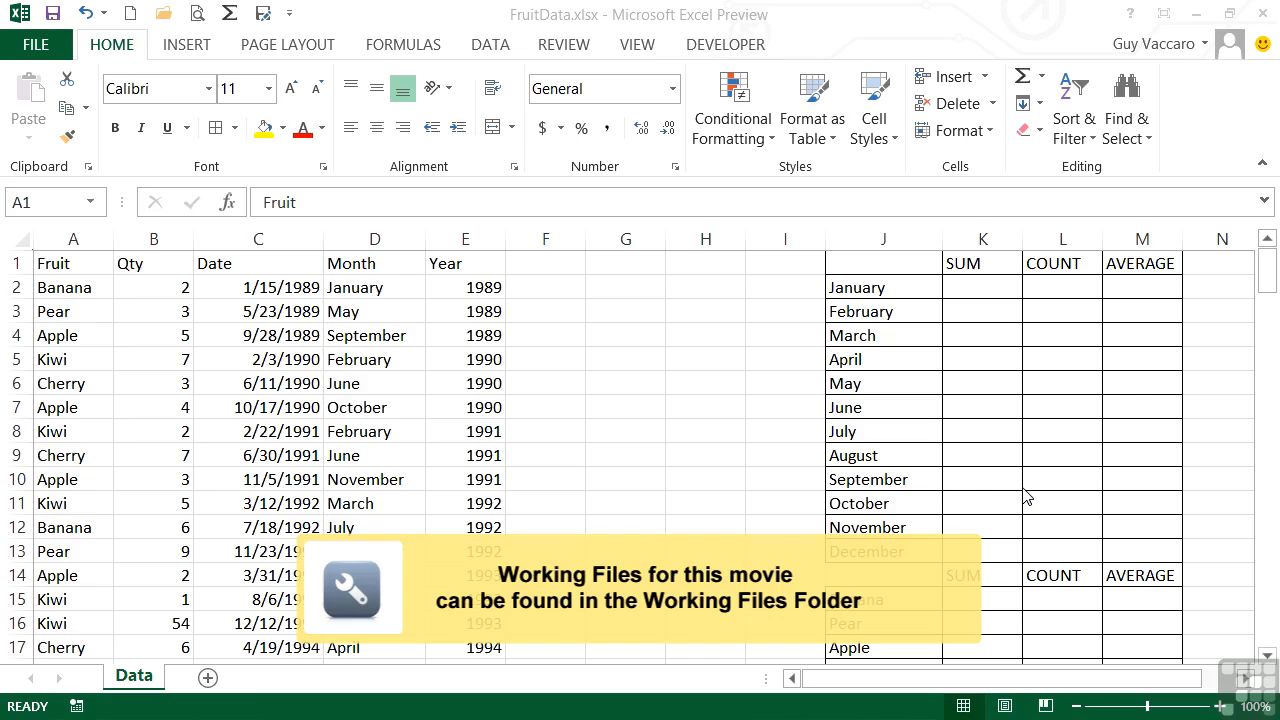
{"action": "left_click", "coordinate": [549, 362]}
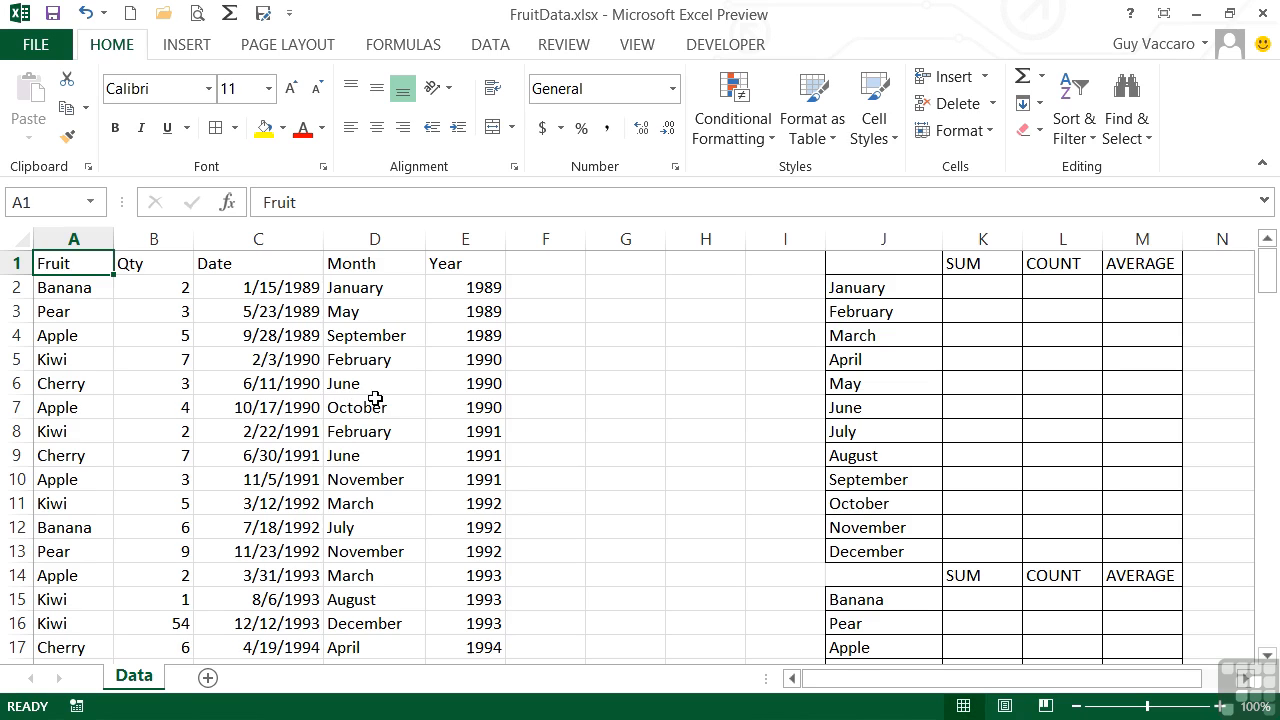
{"action": "left_click", "coordinate": [168, 292]}
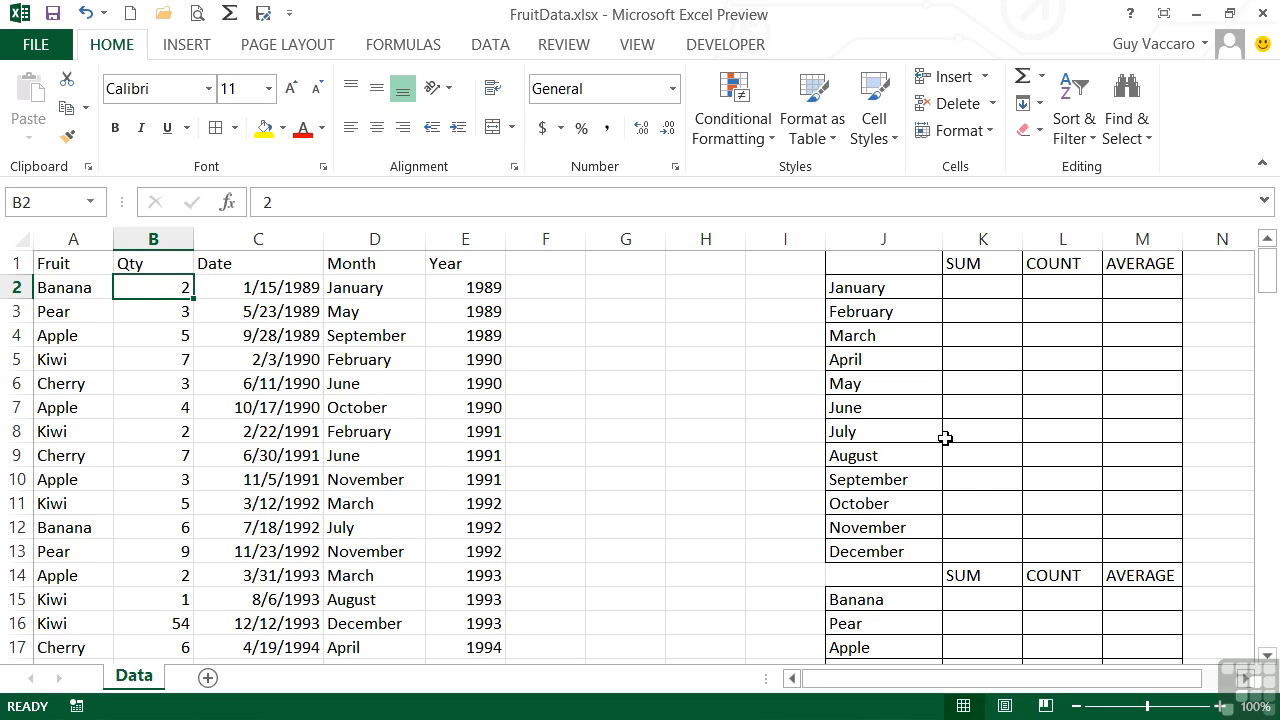
Step: Enter =SUMIF(D1:D150,J2,B1:B150) in K2 to total the January quantities
{"action": "left_click", "coordinate": [981, 286]}
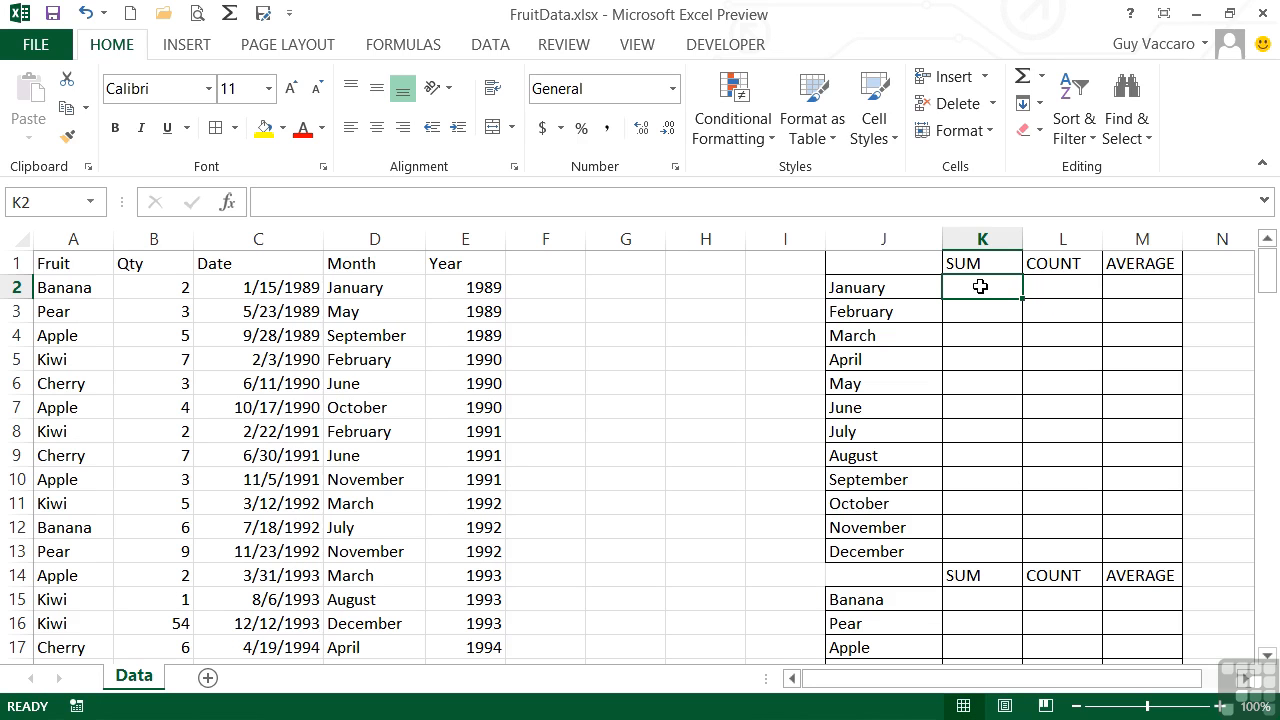
{"action": "type", "text": "=sumif("}
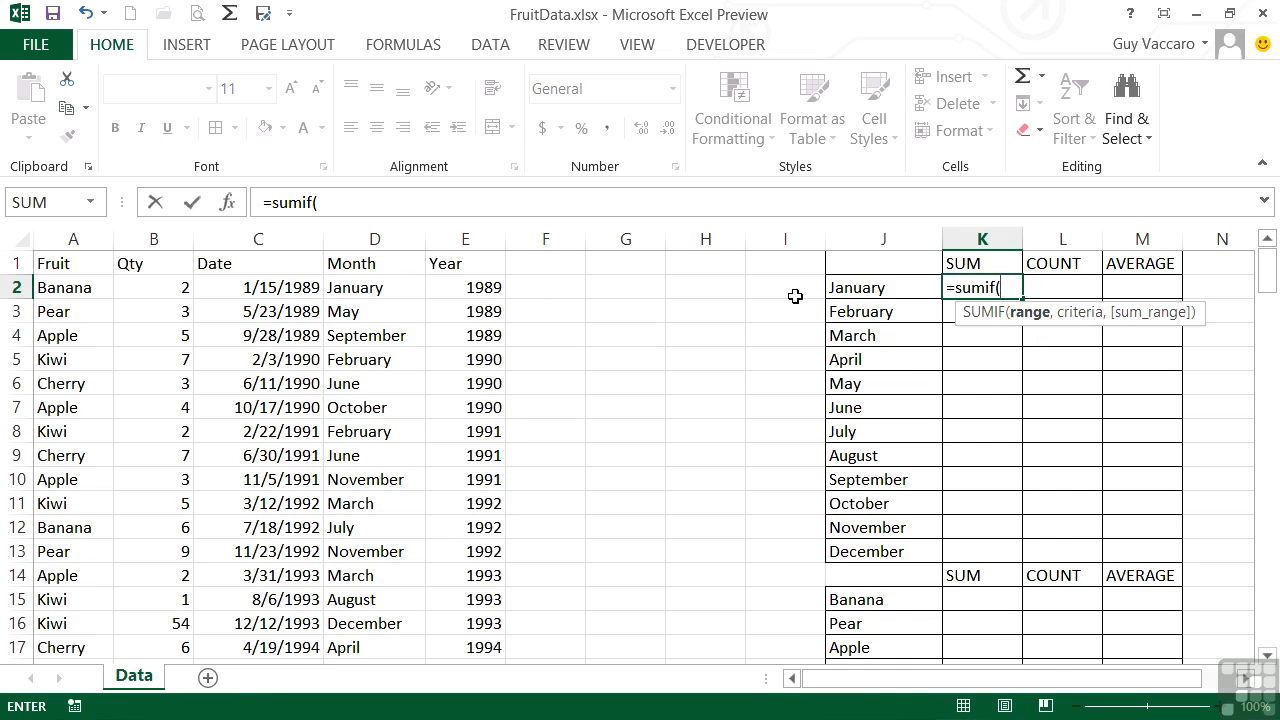
{"action": "left_click", "coordinate": [1006, 285]}
{"action": "type", "text": "d1"}
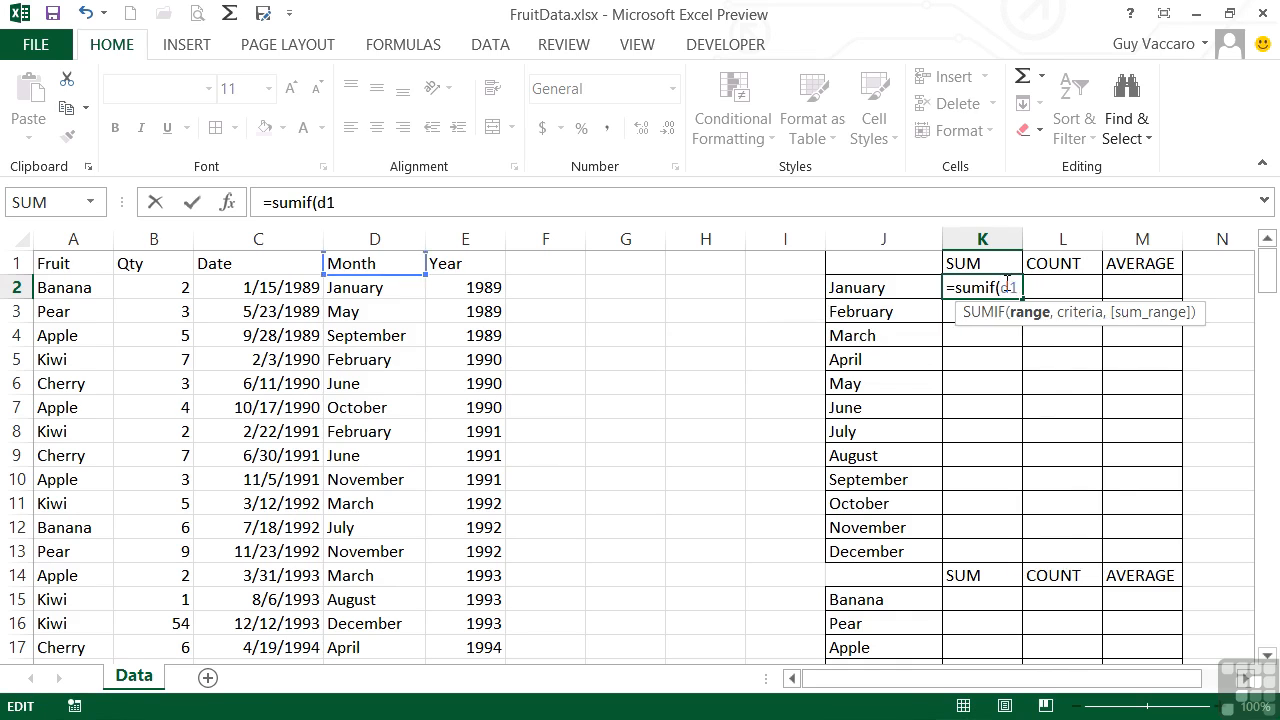
{"action": "type", "text": ":d150,"}
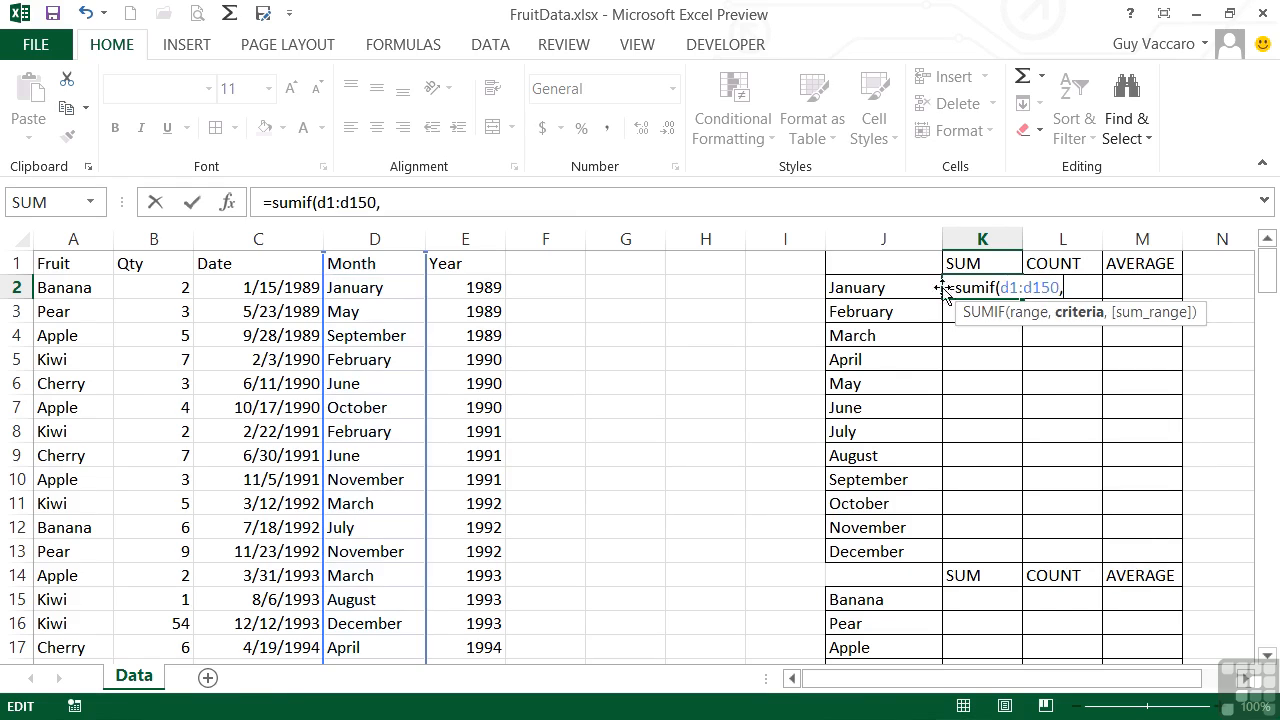
{"action": "left_click", "coordinate": [869, 287]}
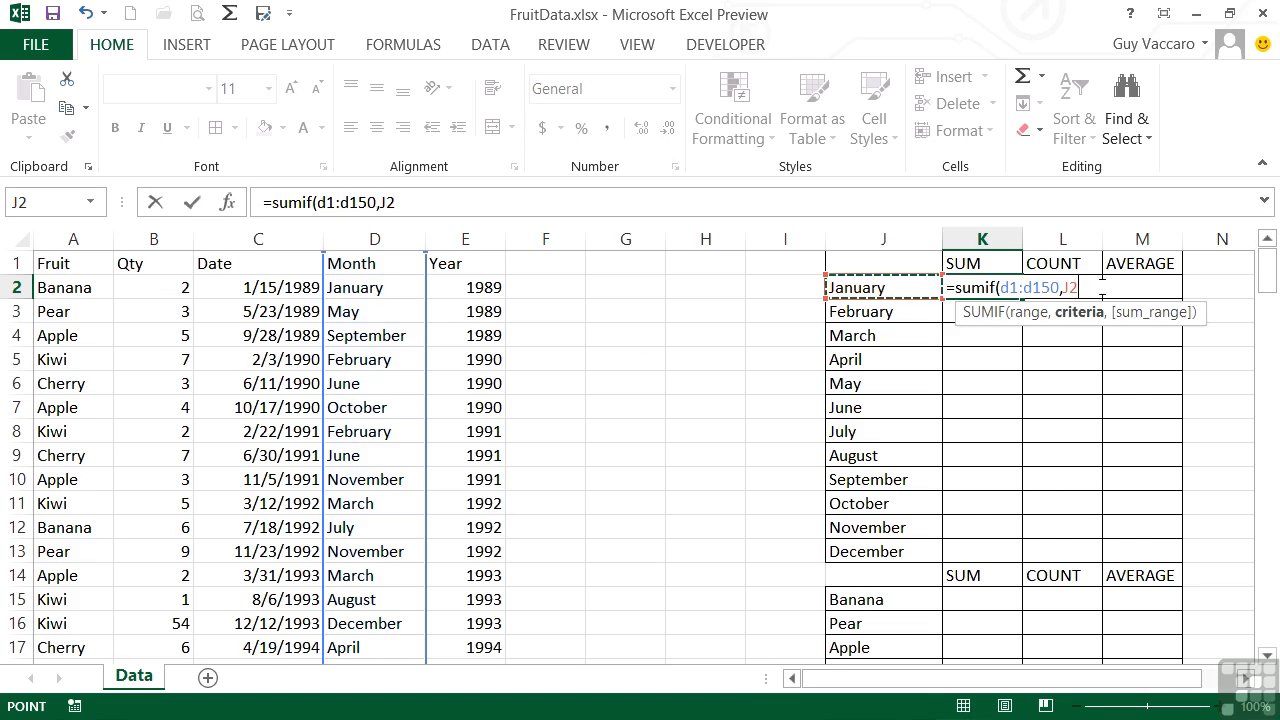
{"action": "type", "text": ","}
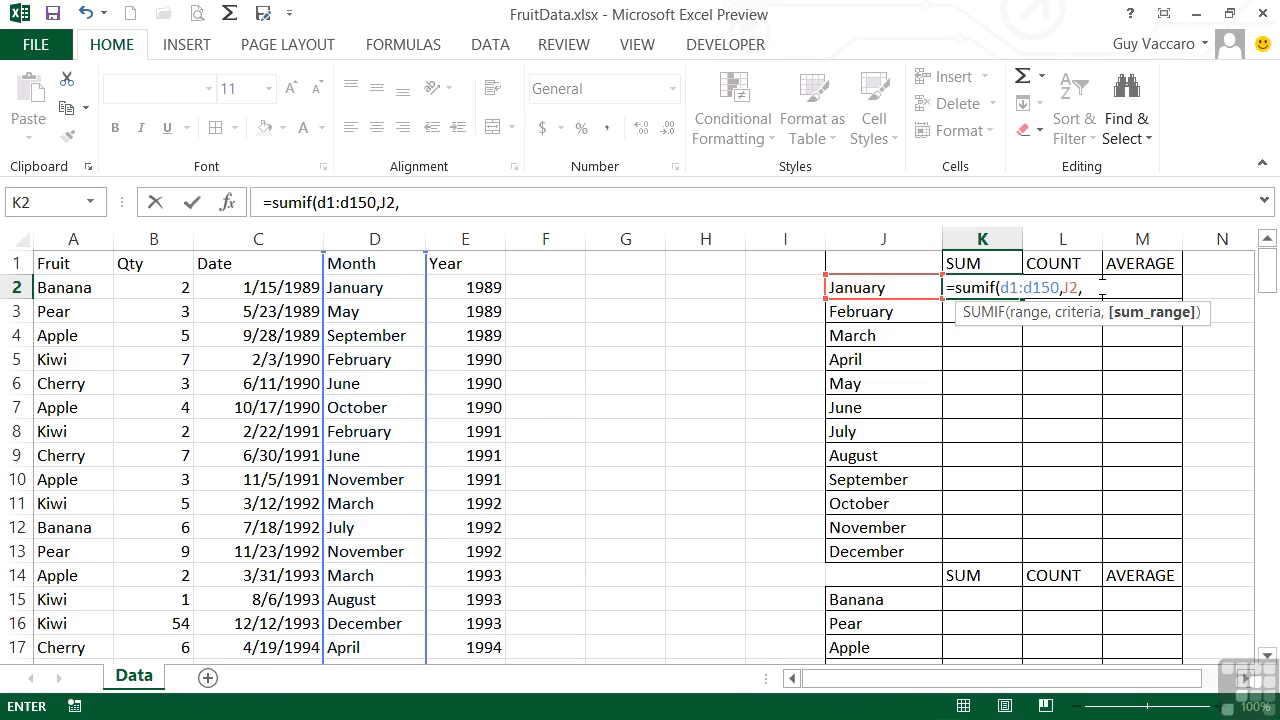
{"action": "type", "text": "b1:b15"}
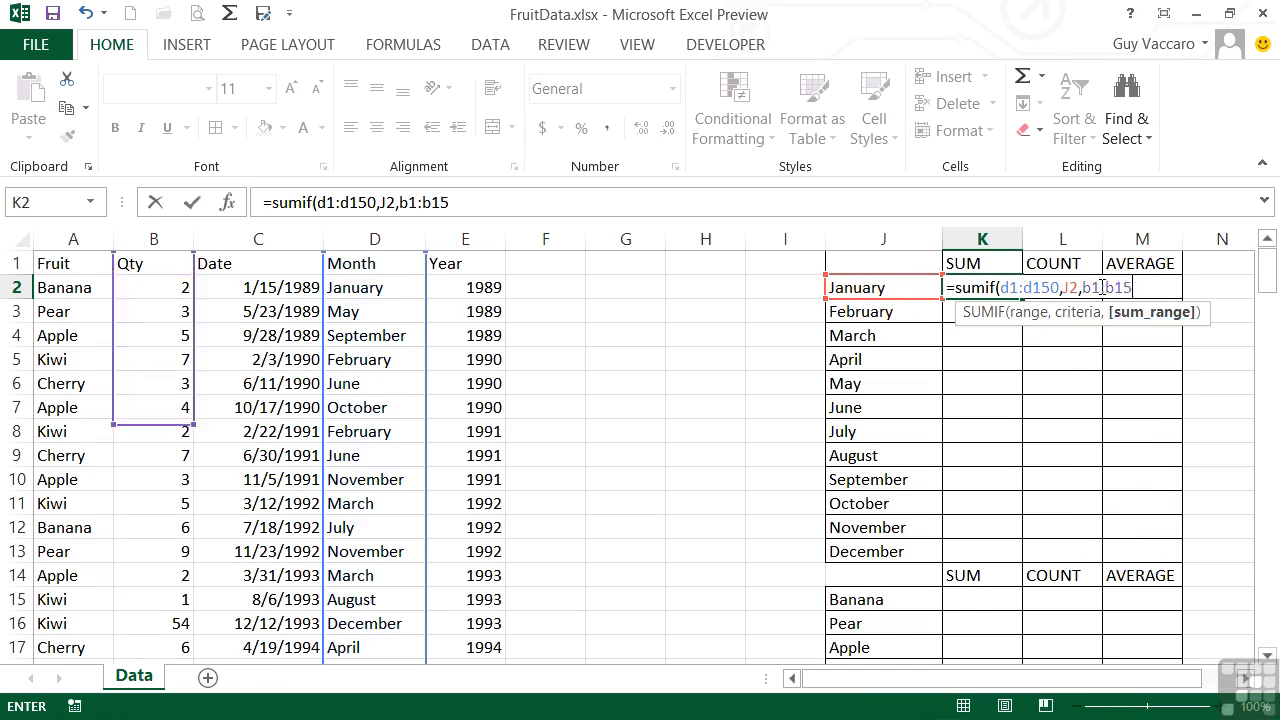
{"action": "type", "text": "0)"}
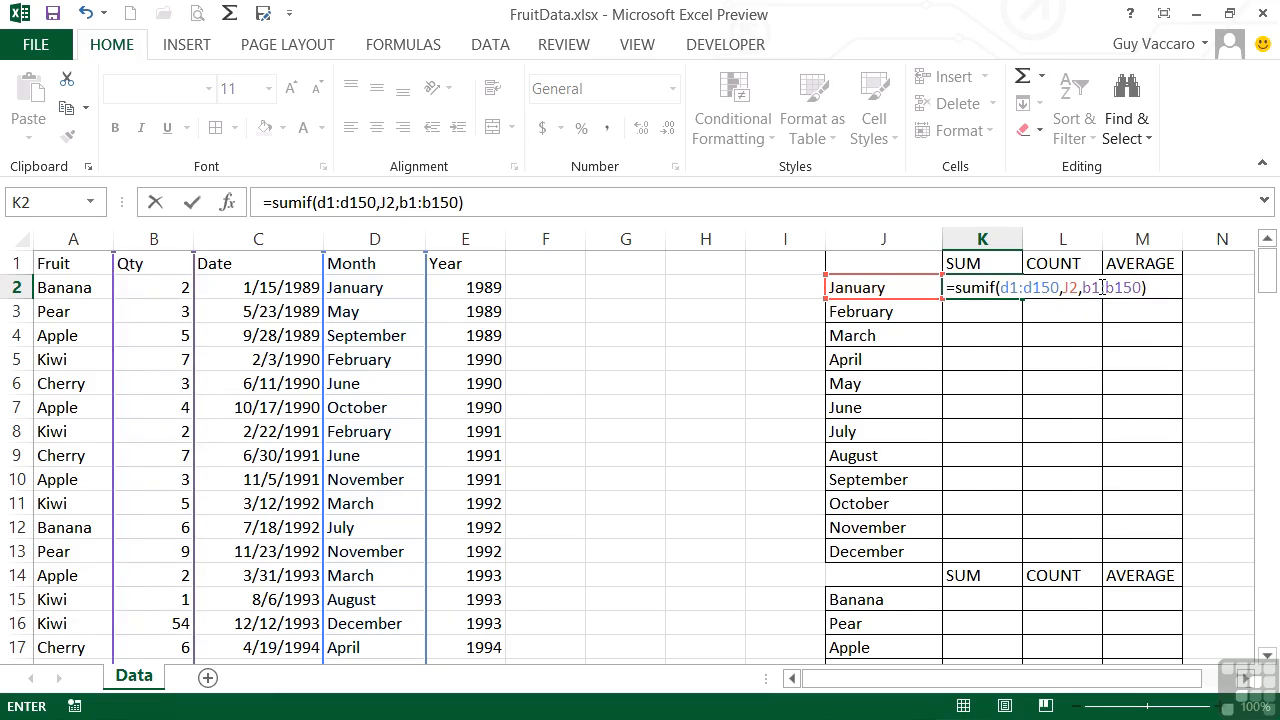
{"action": "key", "text": "Return"}
{"action": "key", "text": "Up"}
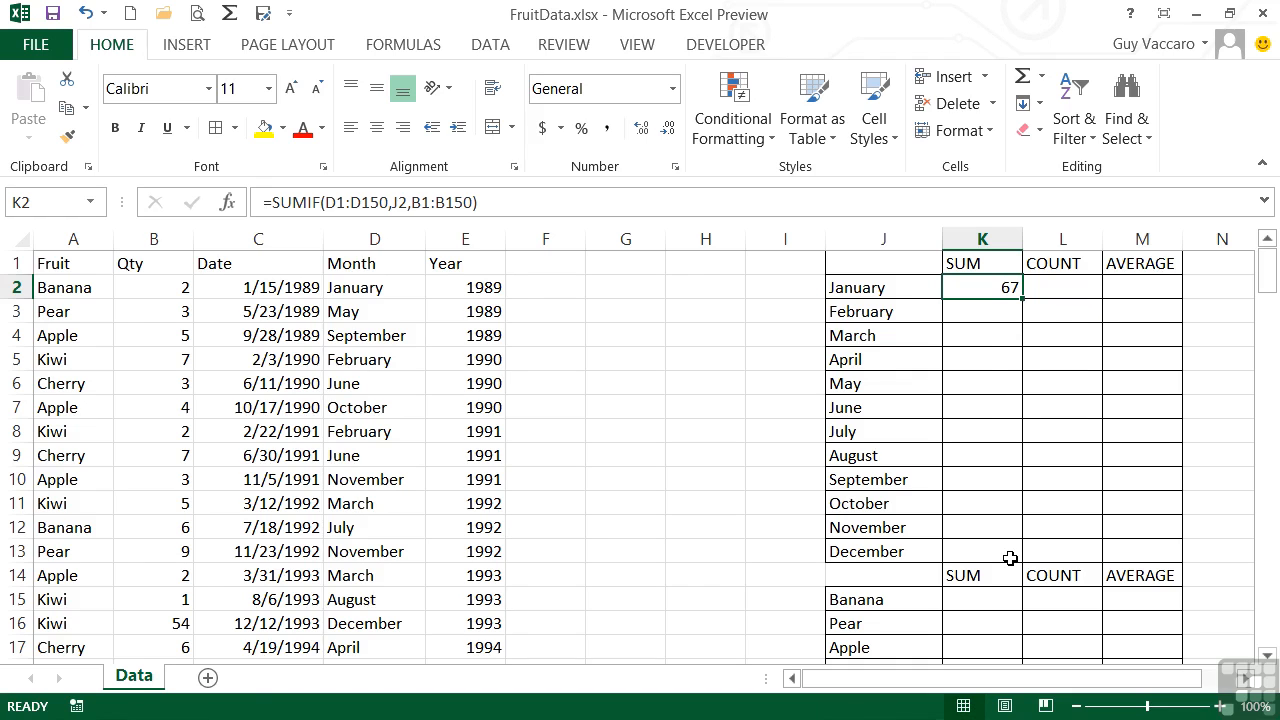
Step: Make the SUMIF ranges in K2 absolute as $D$1:$D$150 and $B$1:$B$150, and fill the formula down to K13 for December
{"action": "double_click", "coordinate": [999, 290]}
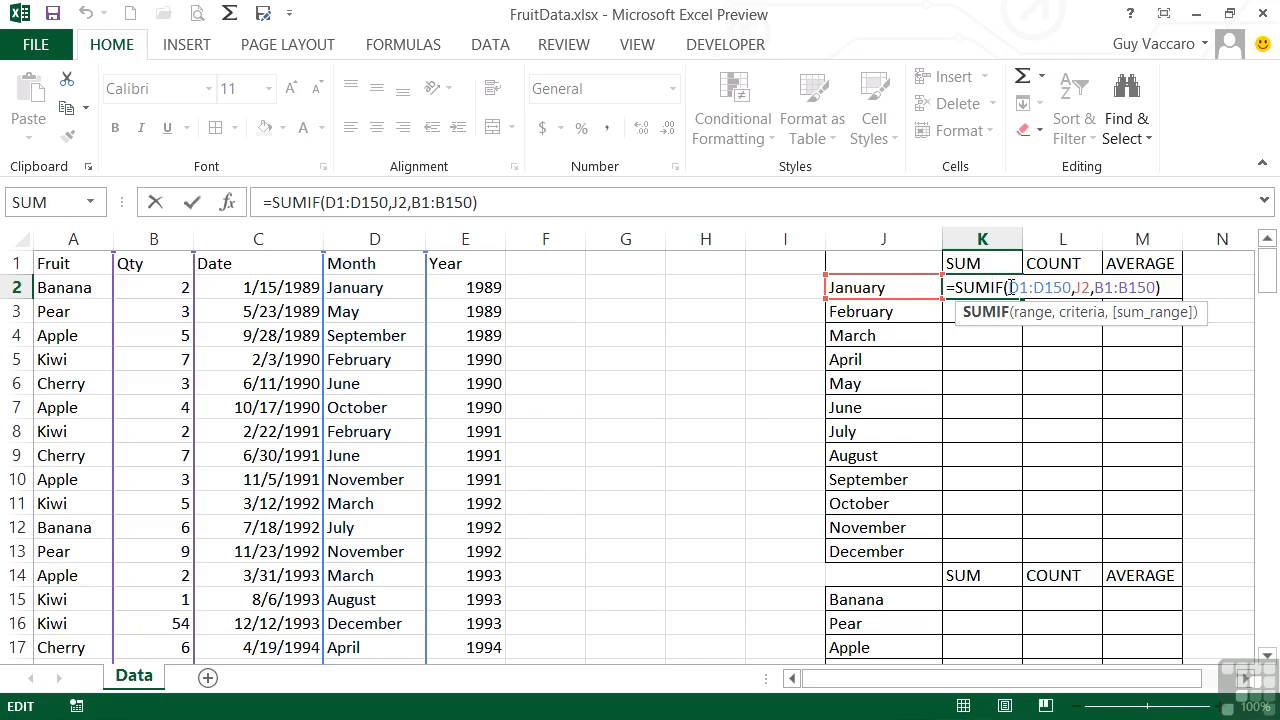
{"action": "left_click_drag", "start_coordinate": [1013, 288], "coordinate": [1069, 288]}
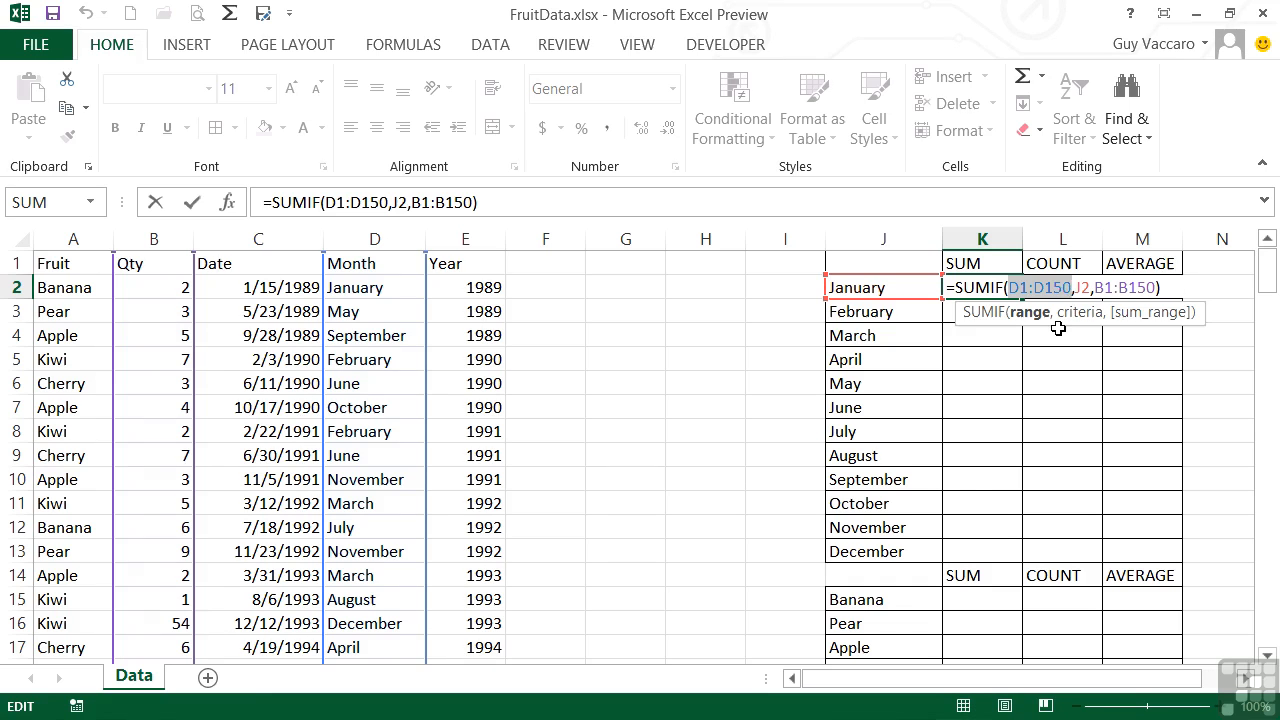
{"action": "key", "text": "F4"}
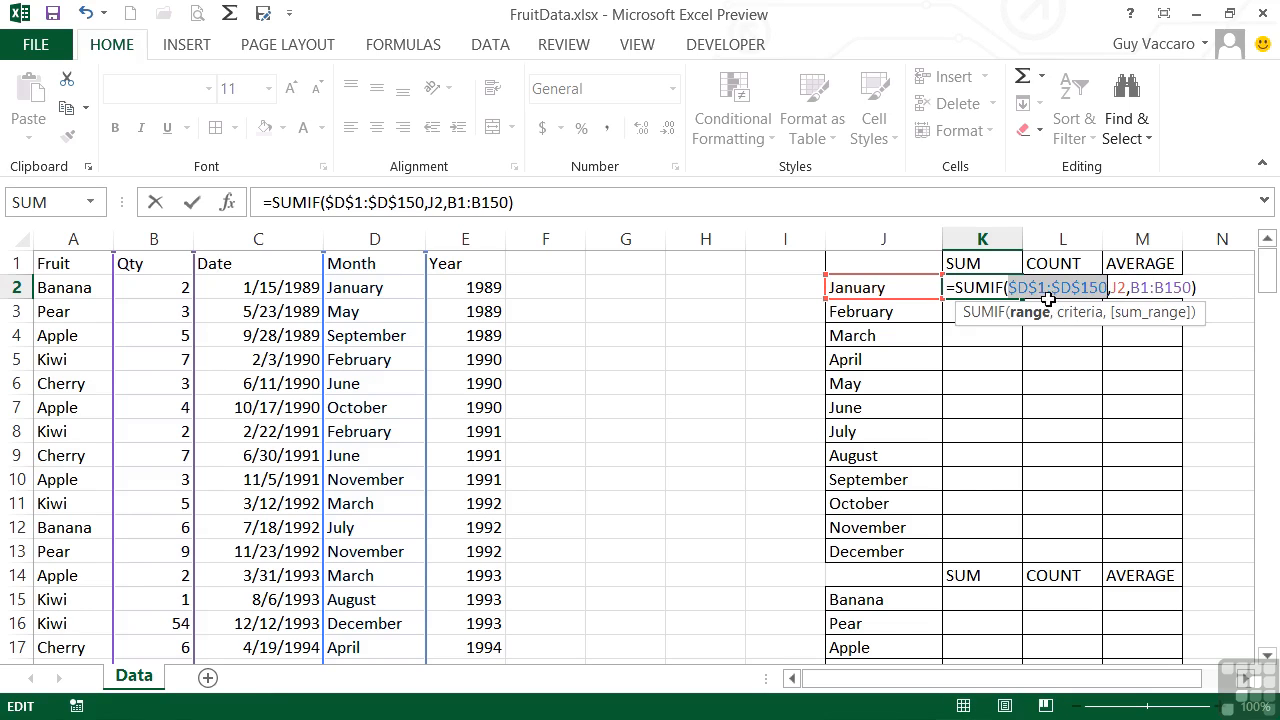
{"action": "left_click_drag", "start_coordinate": [1140, 290], "coordinate": [1182, 285]}
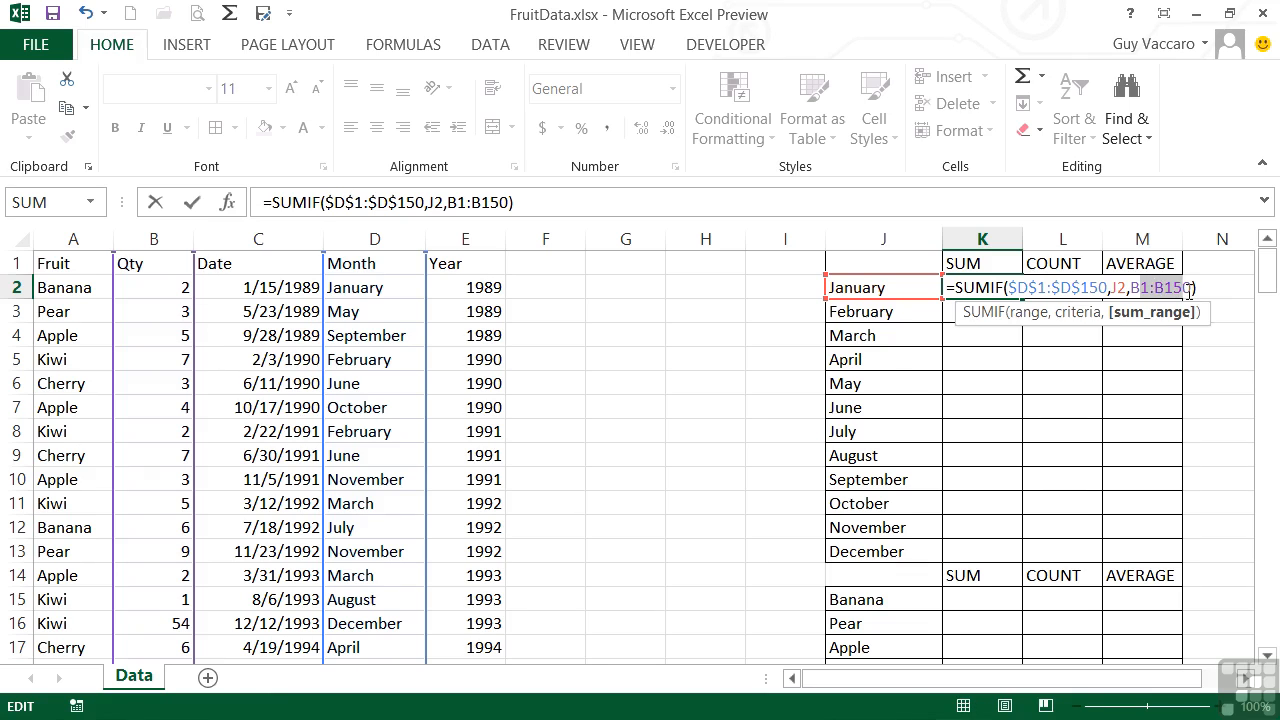
{"action": "key", "text": "F4"}
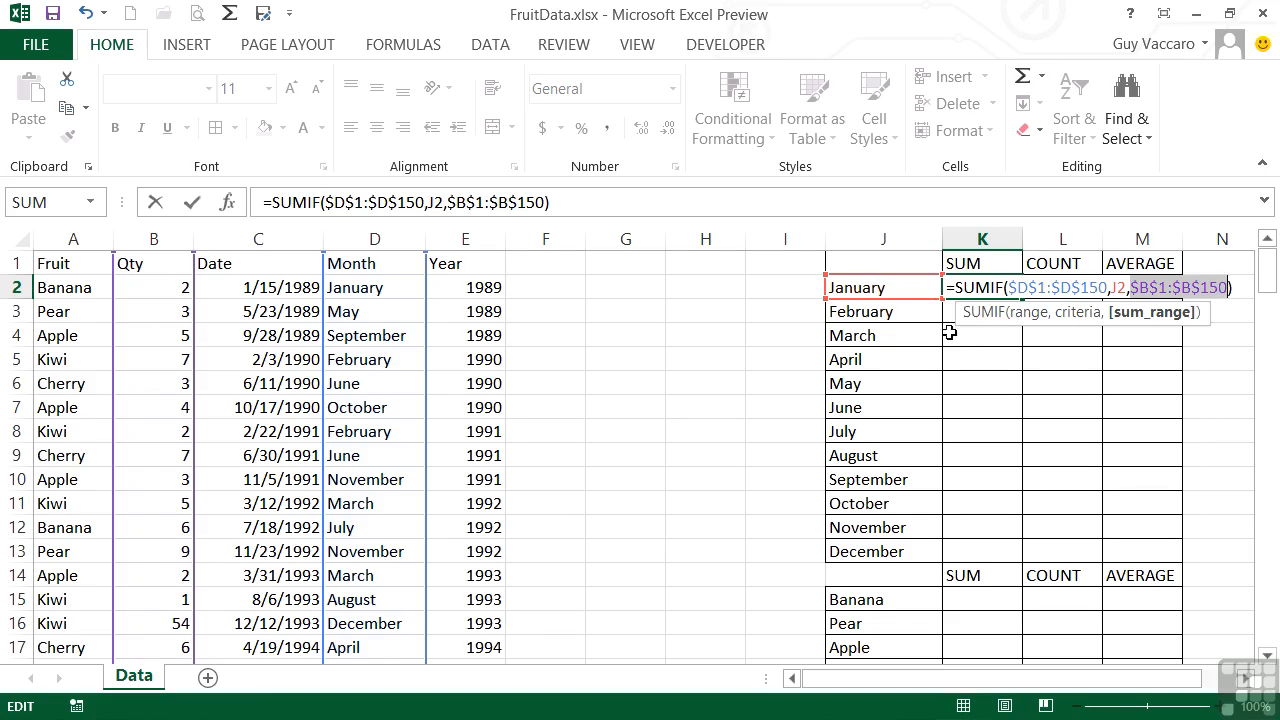
{"action": "key", "text": "ctrl+Return"}
{"action": "left_click_drag", "start_coordinate": [1024, 298], "coordinate": [1005, 553]}
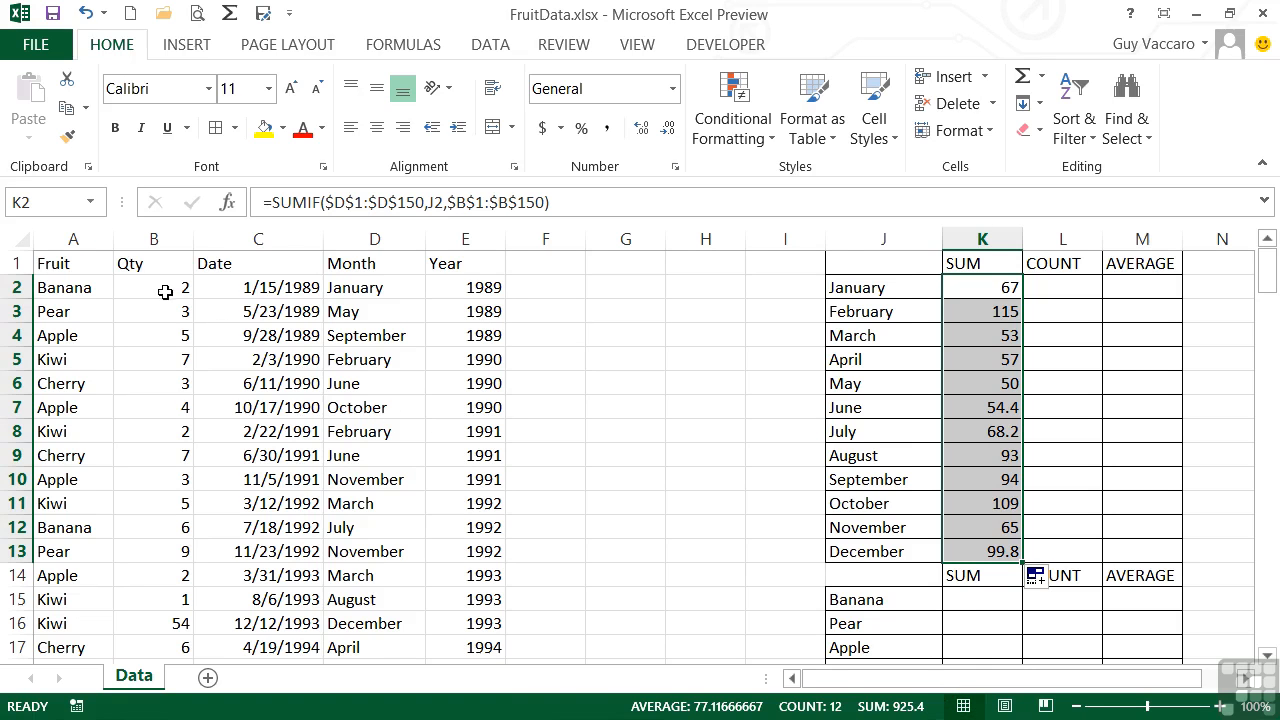
Step: Select the Qty values from B2 downward to check their total against the monthly sums, and return to K2
{"action": "left_click_drag", "start_coordinate": [160, 290], "coordinate": [160, 290]}
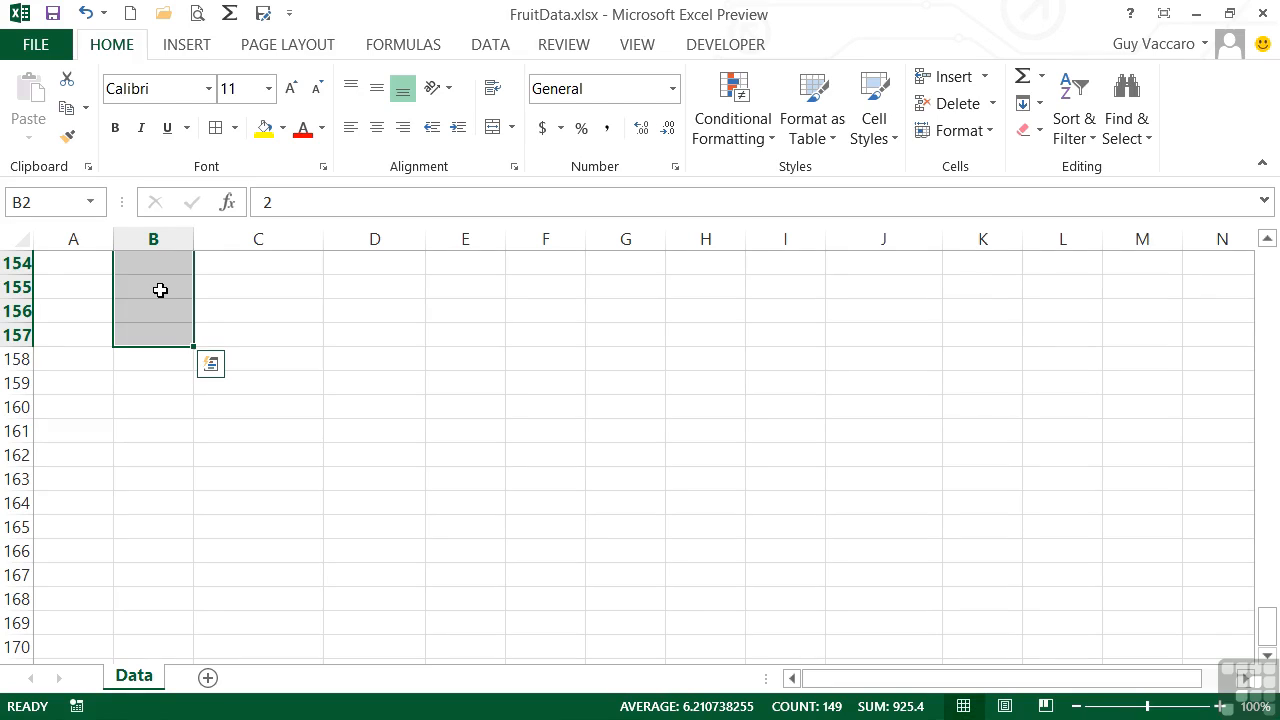
{"action": "key", "text": "ctrl+Up"}
{"action": "key", "text": "Right"}
{"action": "key", "text": "ctrl+Right"}
{"action": "key", "text": "Right"}
{"action": "key", "text": "Right"}
{"action": "key", "text": "Right"}
{"action": "key", "text": "Right"}
{"action": "key", "text": "Right"}
{"action": "key", "text": "Down"}
{"action": "key", "text": "Right"}
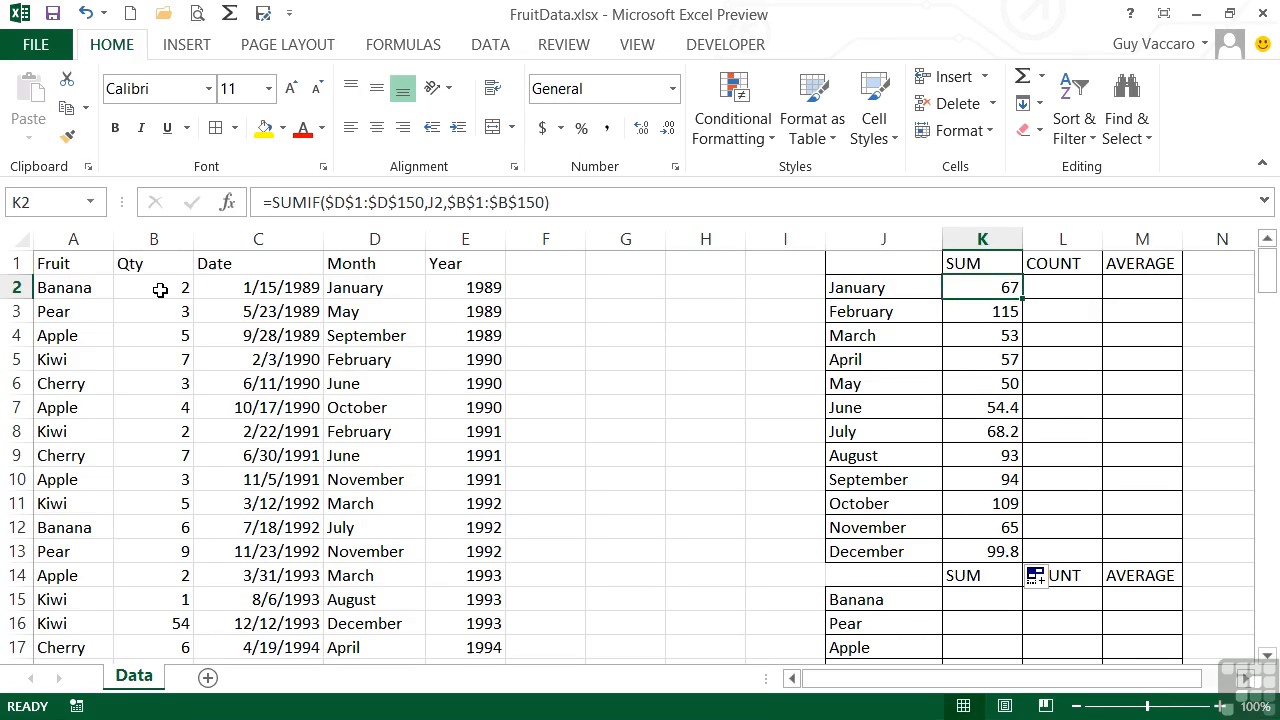
Step: Enter =COUNTIF(D1:D150,J2) in L2 to count the January records
{"action": "left_click", "coordinate": [1065, 290]}
{"action": "type", "text": "=c"}
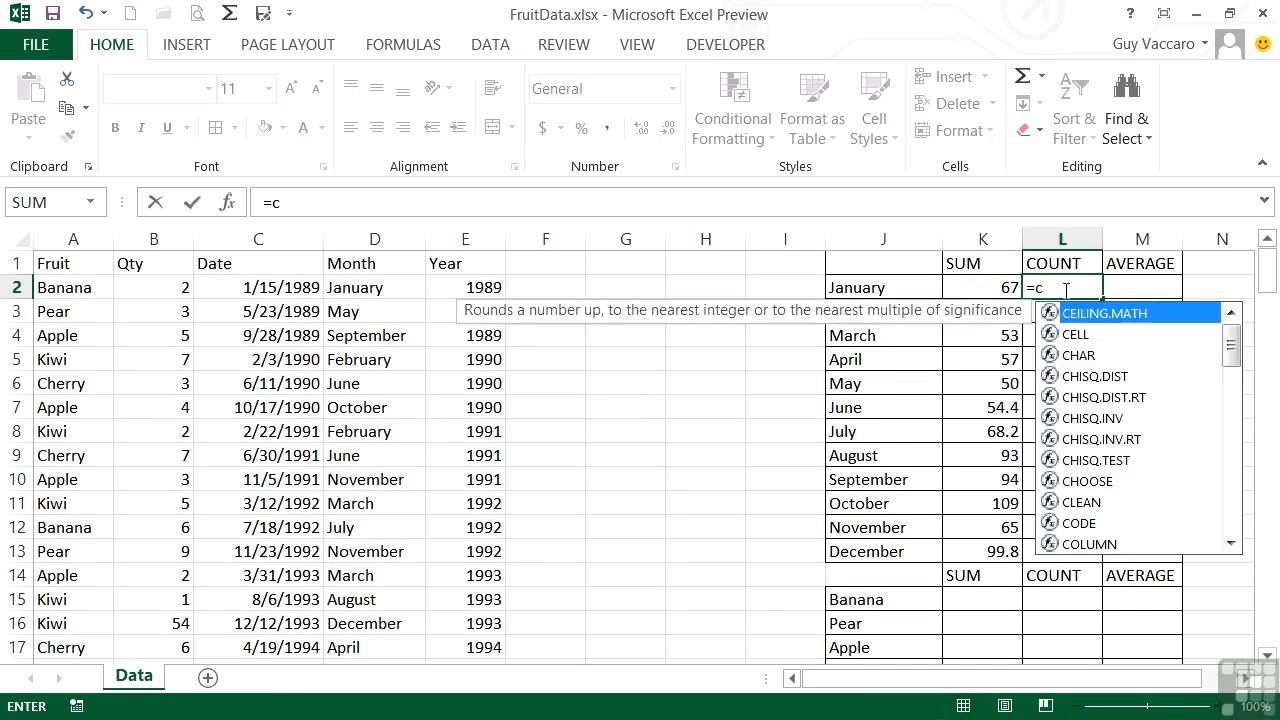
{"action": "type", "text": "ountif("}
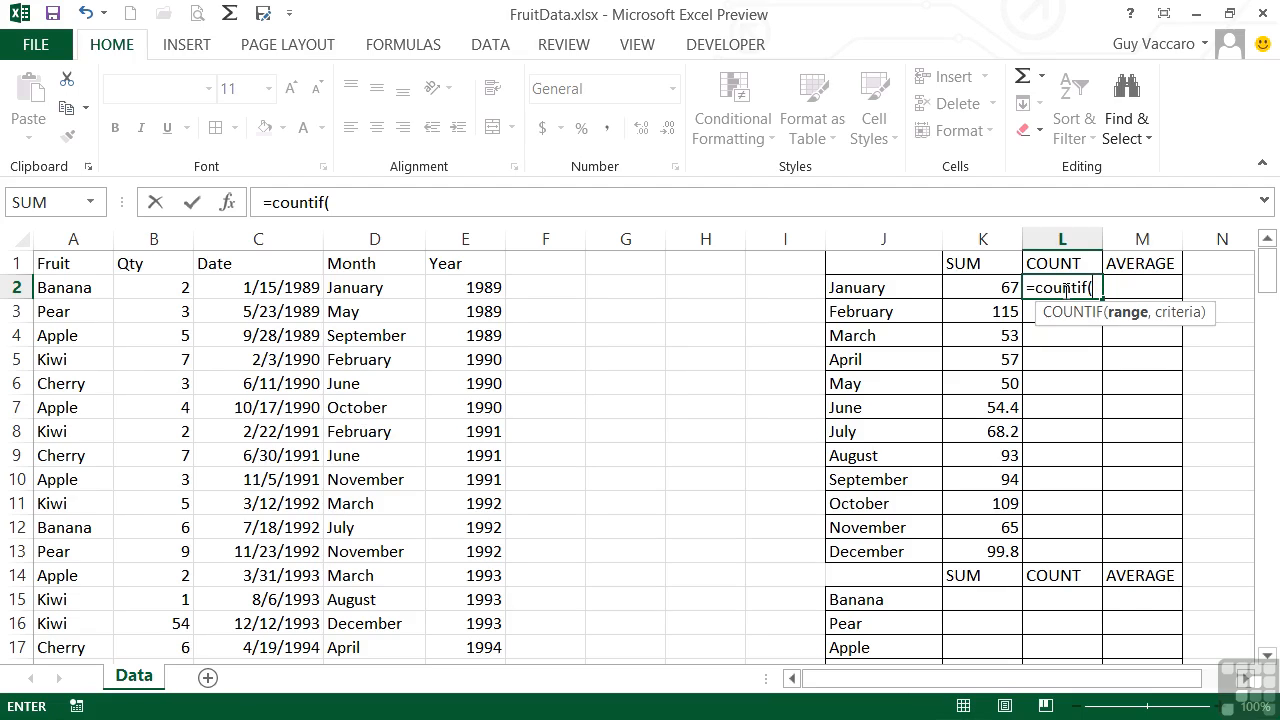
{"action": "type", "text": "d"}
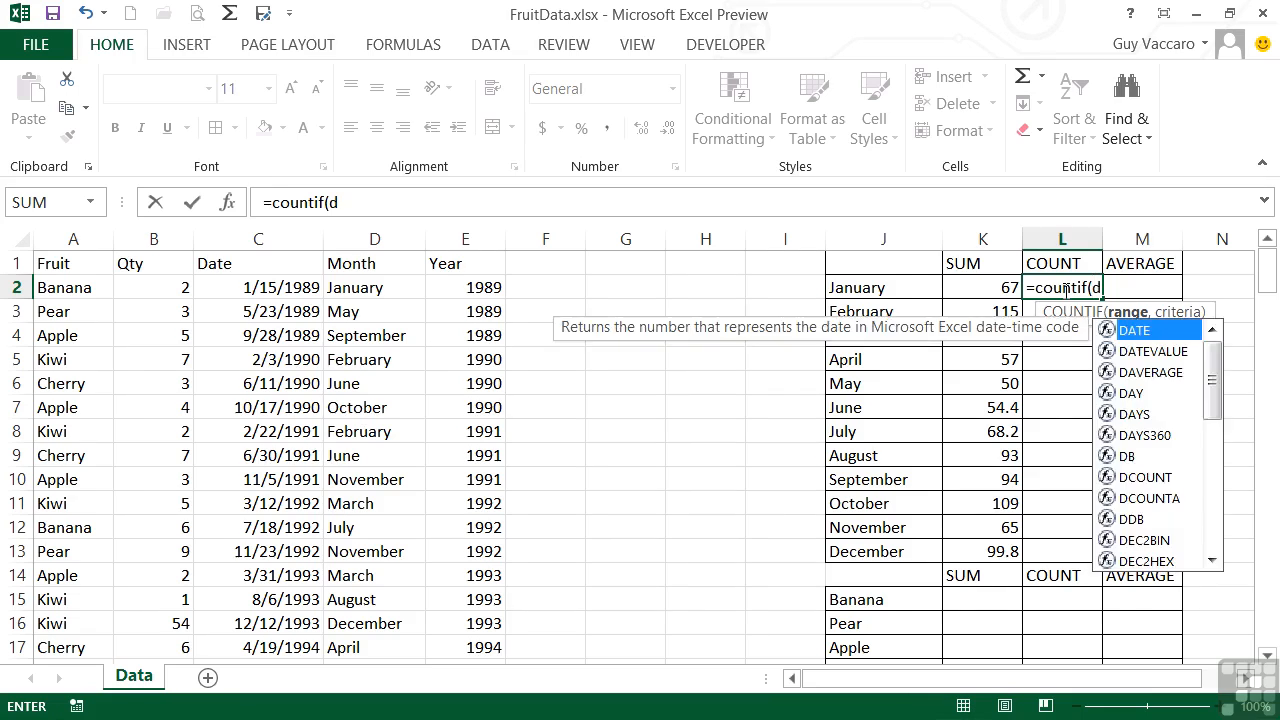
{"action": "type", "text": "1:d1"}
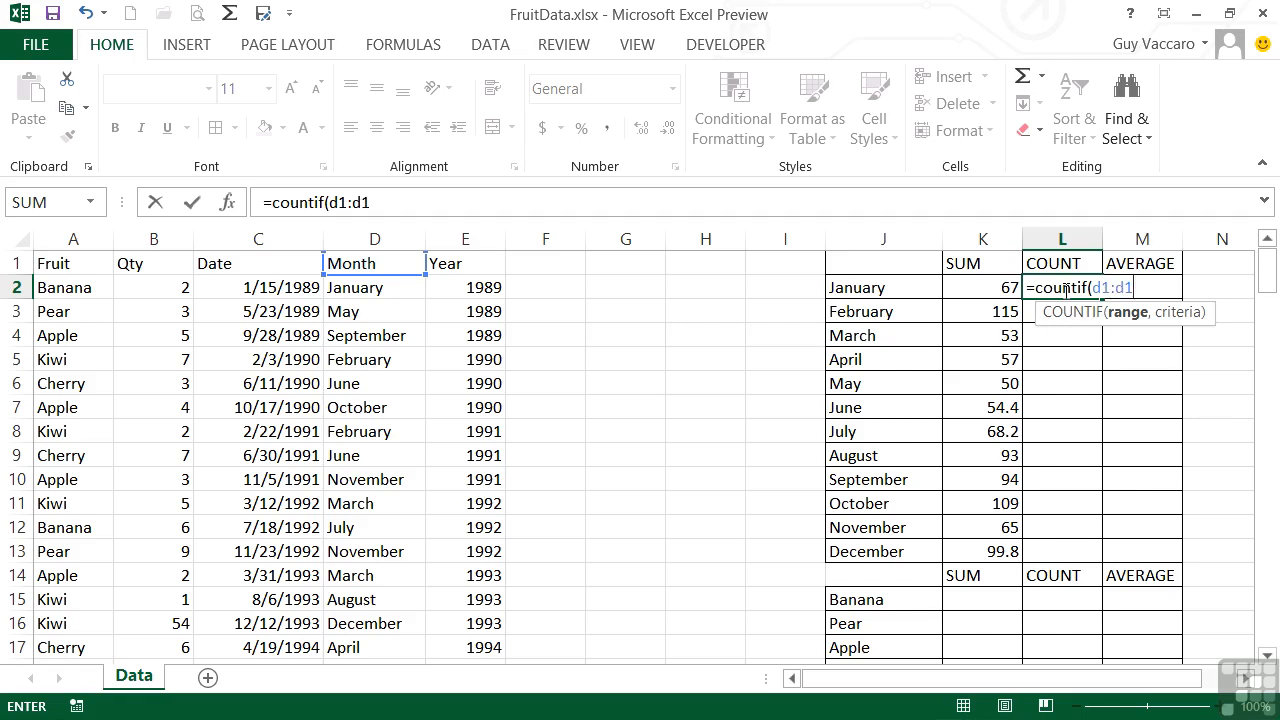
{"action": "type", "text": "50,"}
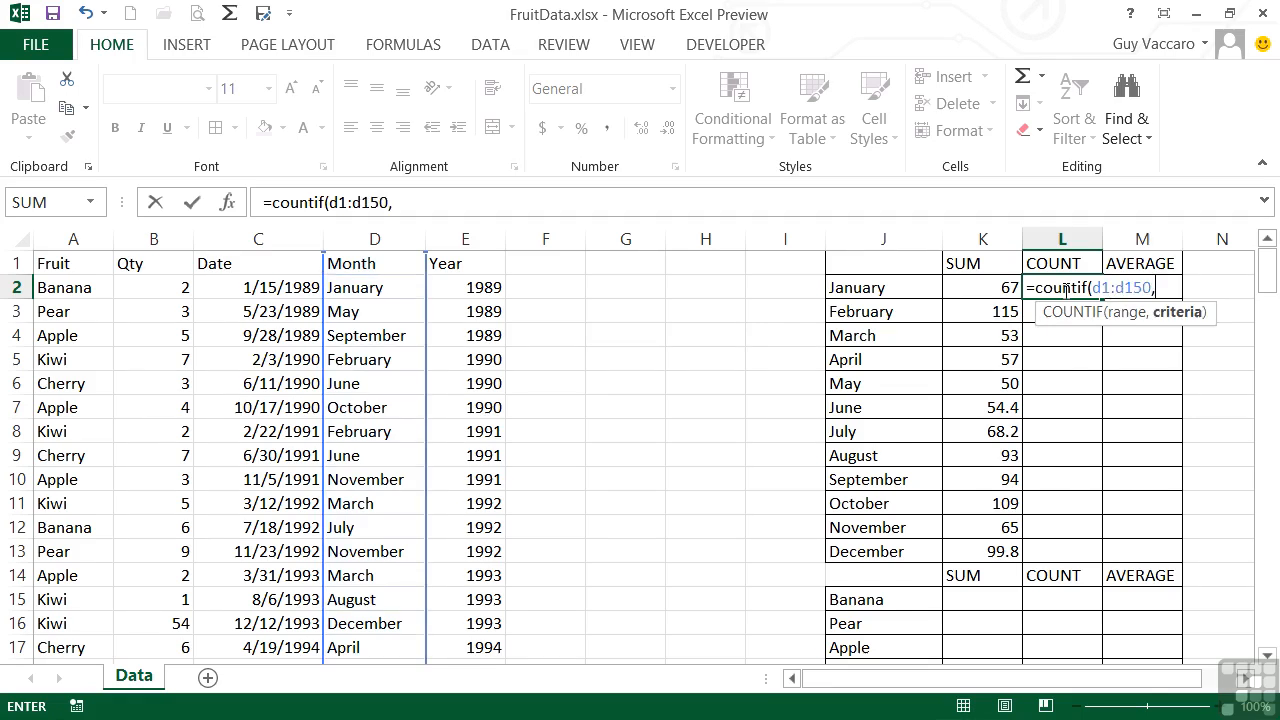
{"action": "left_click", "coordinate": [892, 286]}
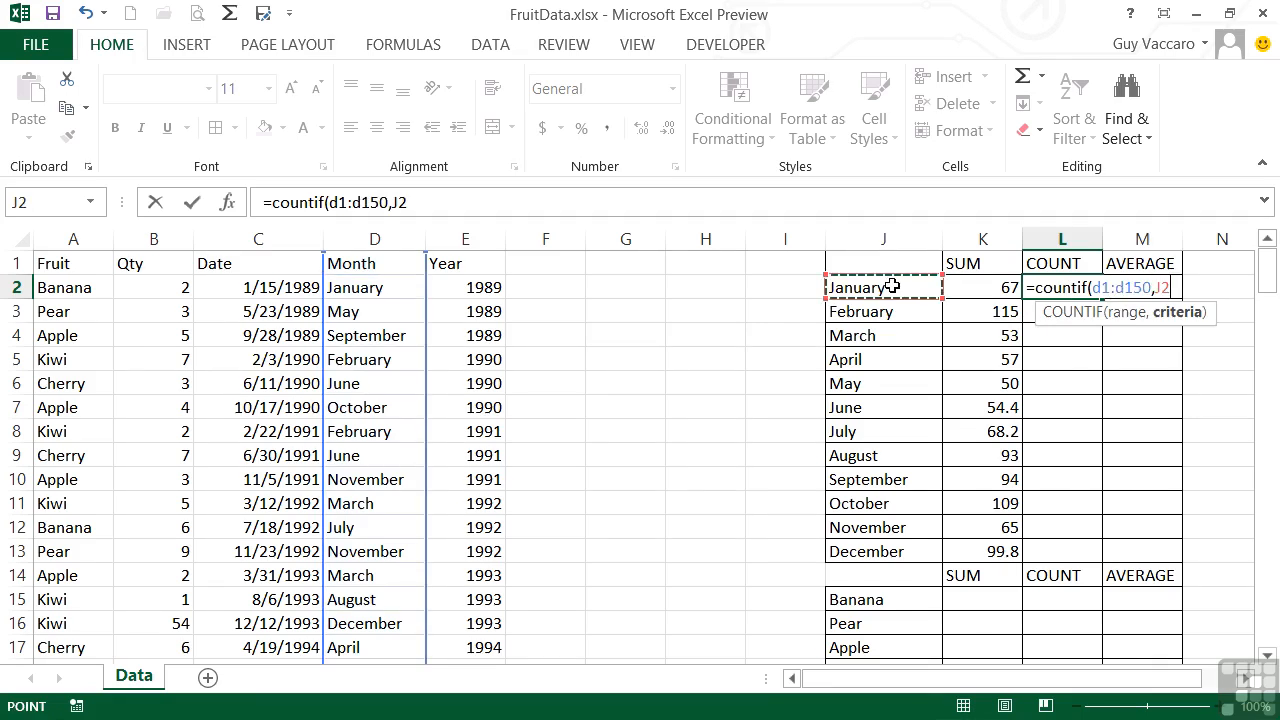
{"action": "key", "text": "Return"}
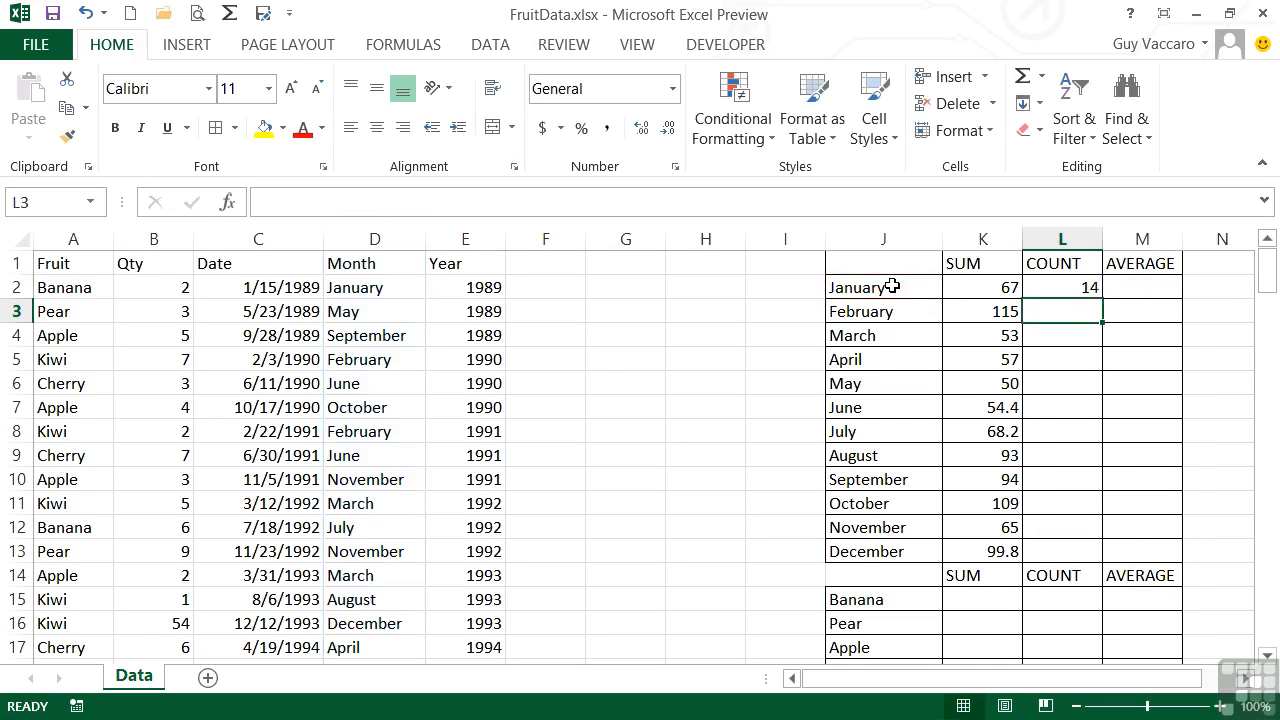
{"action": "key", "text": "Up"}
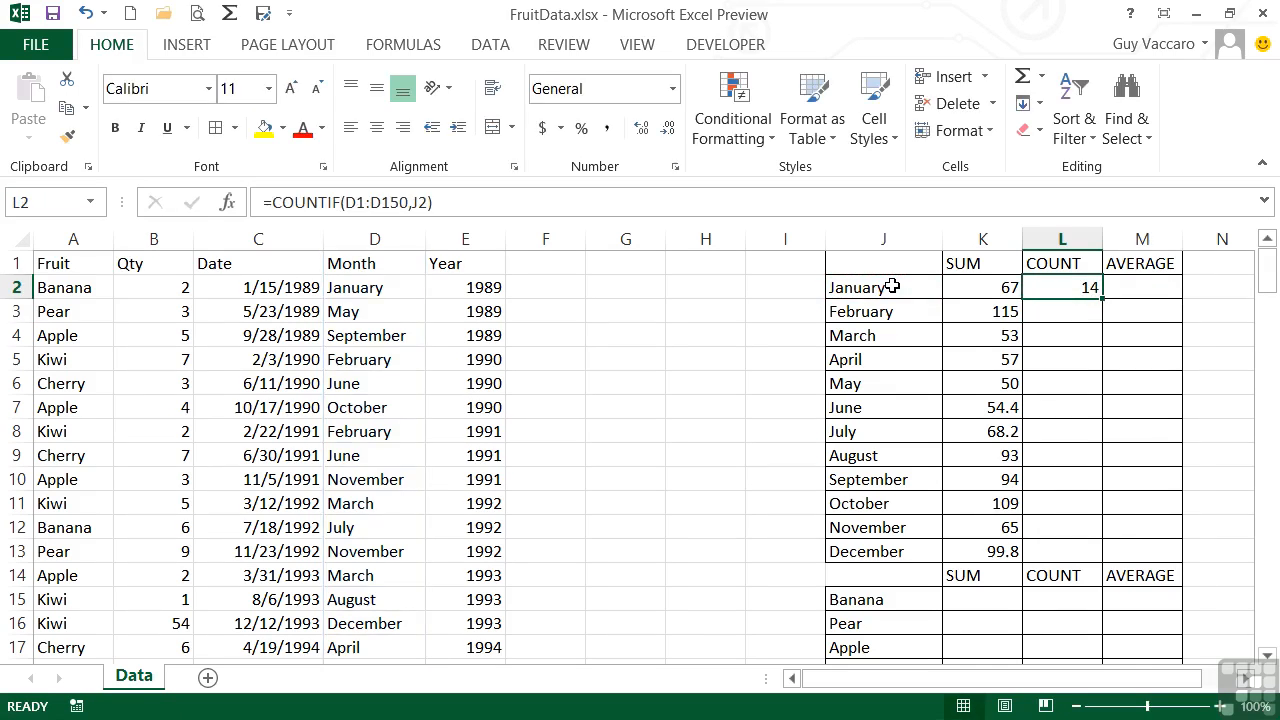
Step: Make the COUNTIF range in L2 absolute as $D$1:$D$150 and fill the formula down to L13 for December
{"action": "double_click", "coordinate": [1073, 287]}
{"action": "left_click_drag", "start_coordinate": [1108, 287], "coordinate": [1154, 289]}
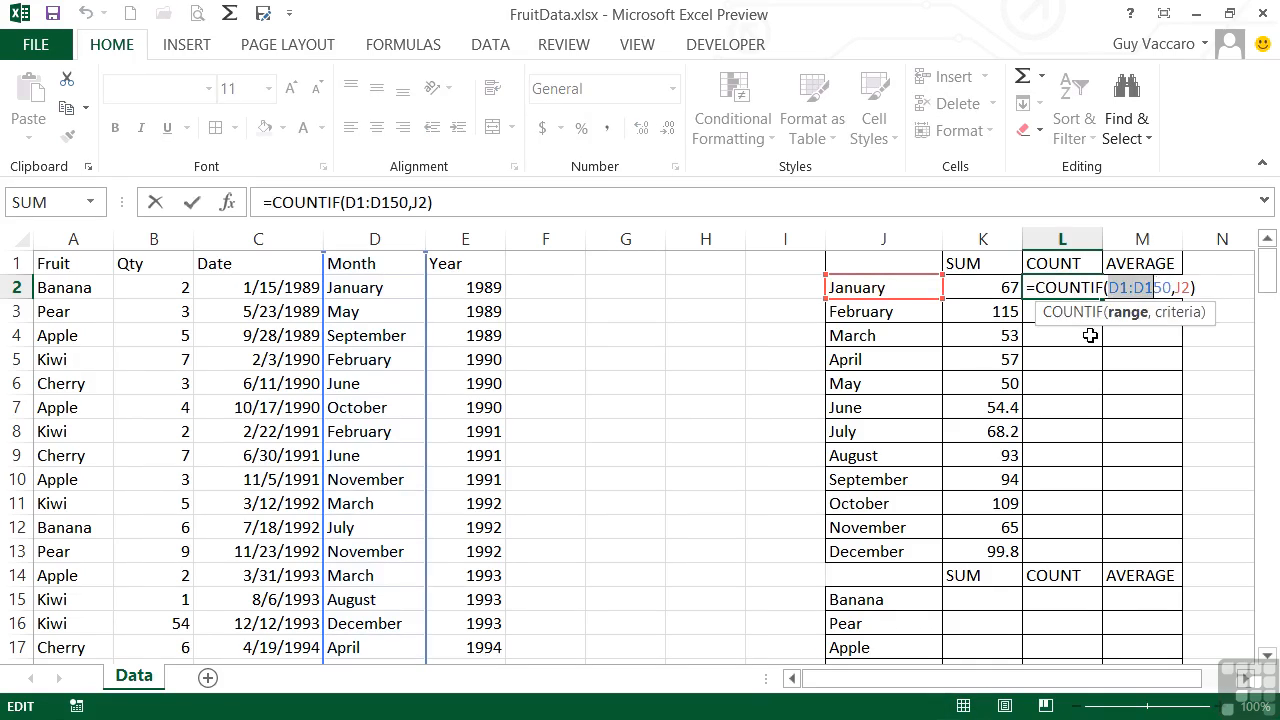
{"action": "key", "text": "F4"}
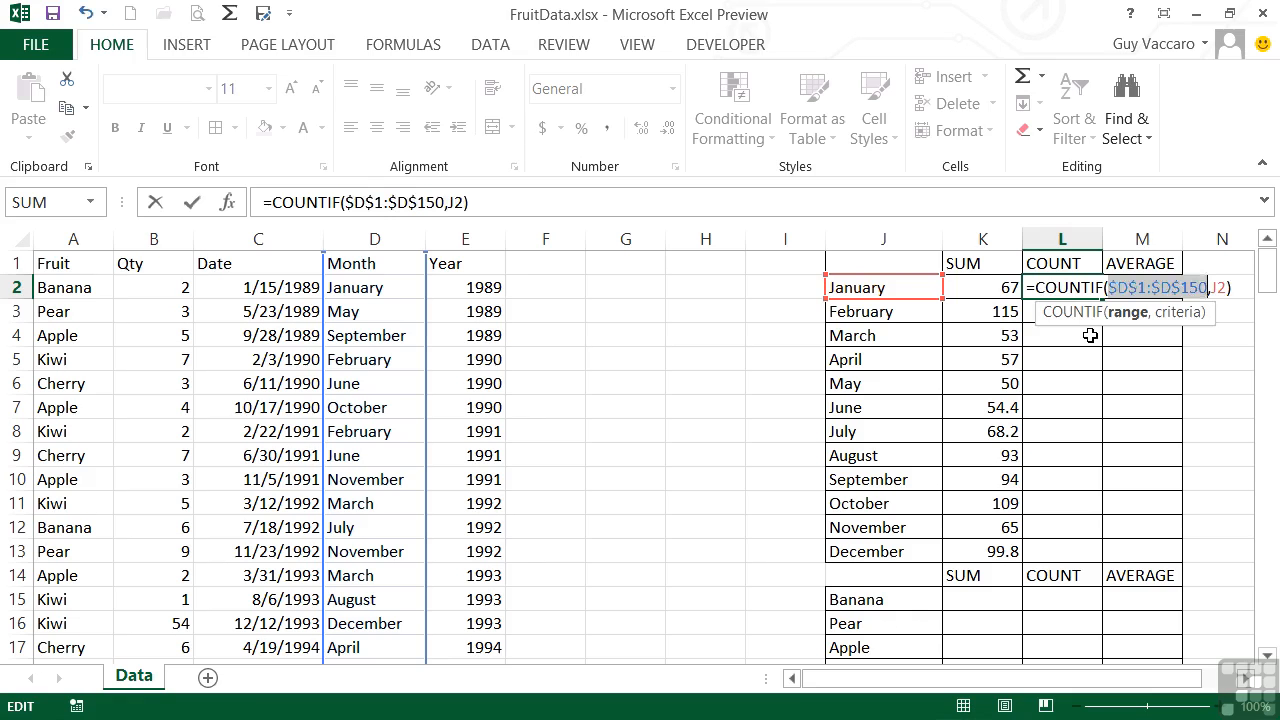
{"action": "key", "text": "Return"}
{"action": "key", "text": "Up"}
{"action": "left_click_drag", "start_coordinate": [1102, 310], "coordinate": [1078, 548]}
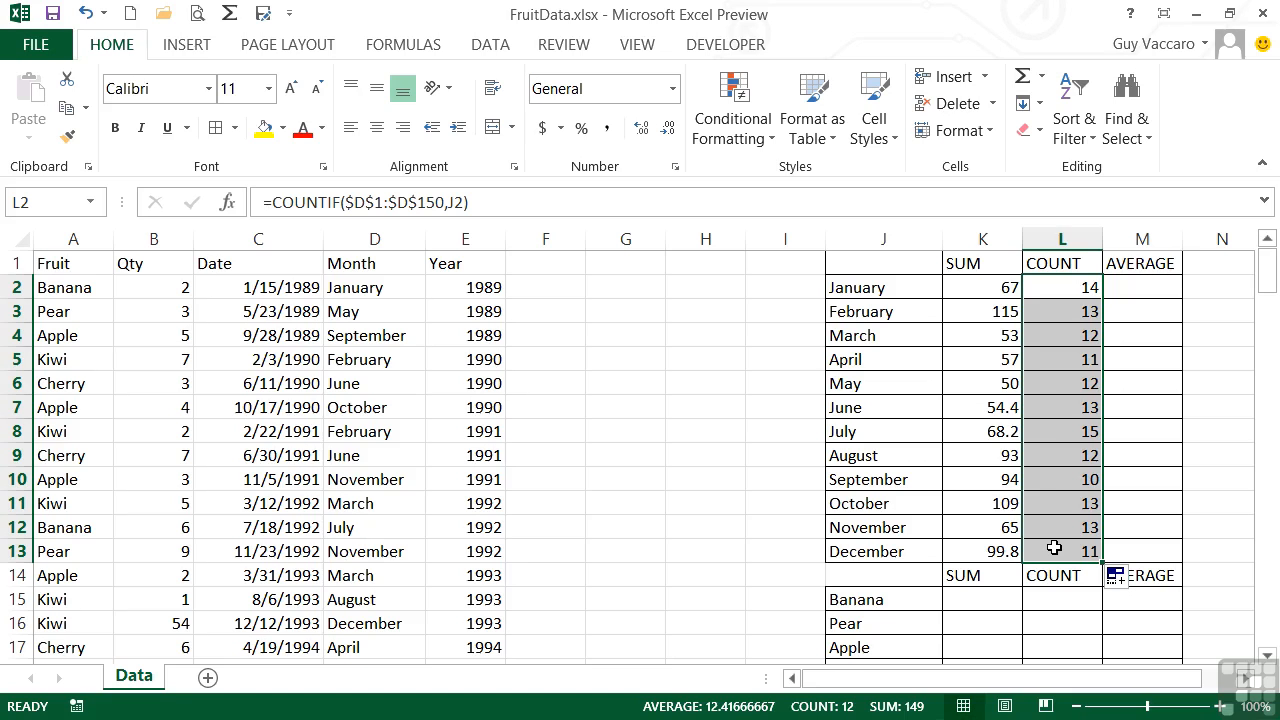
{"action": "left_click", "coordinate": [1088, 431]}
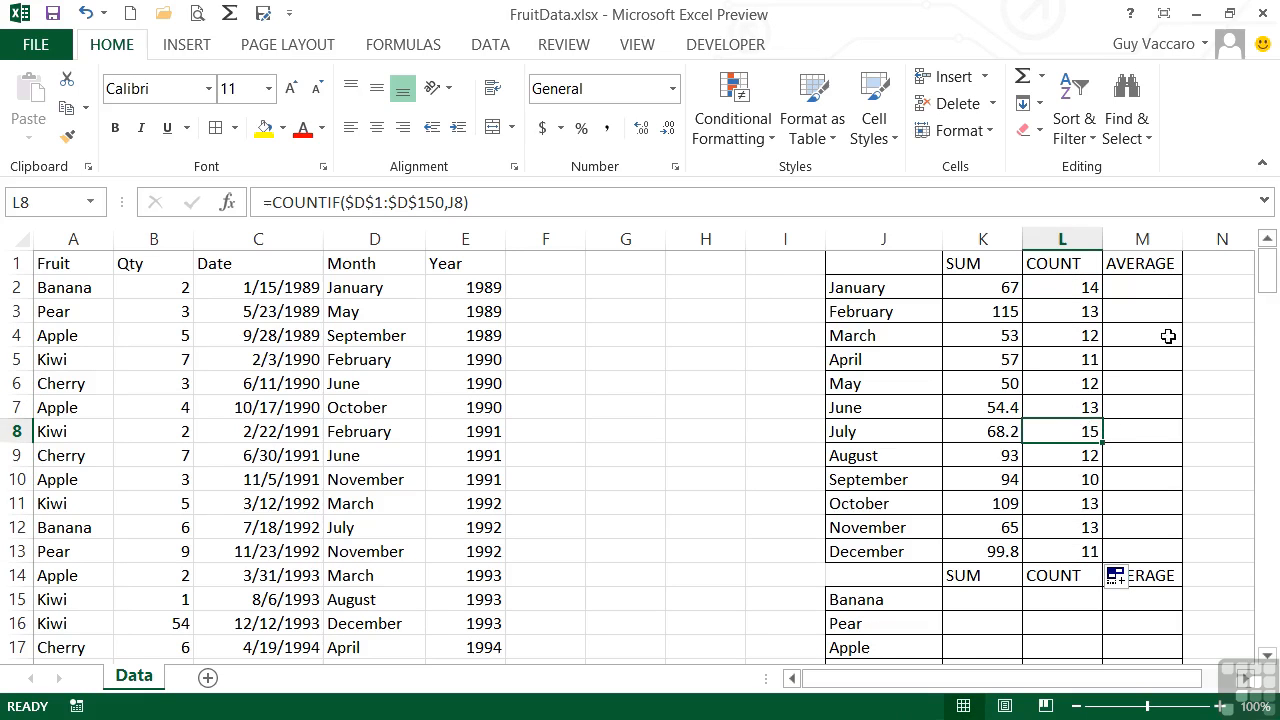
Step: Write =AVERAGEIF(D1:D150,J2,B1:B150) in M2 to average the January quantities
{"action": "left_click", "coordinate": [1131, 285]}
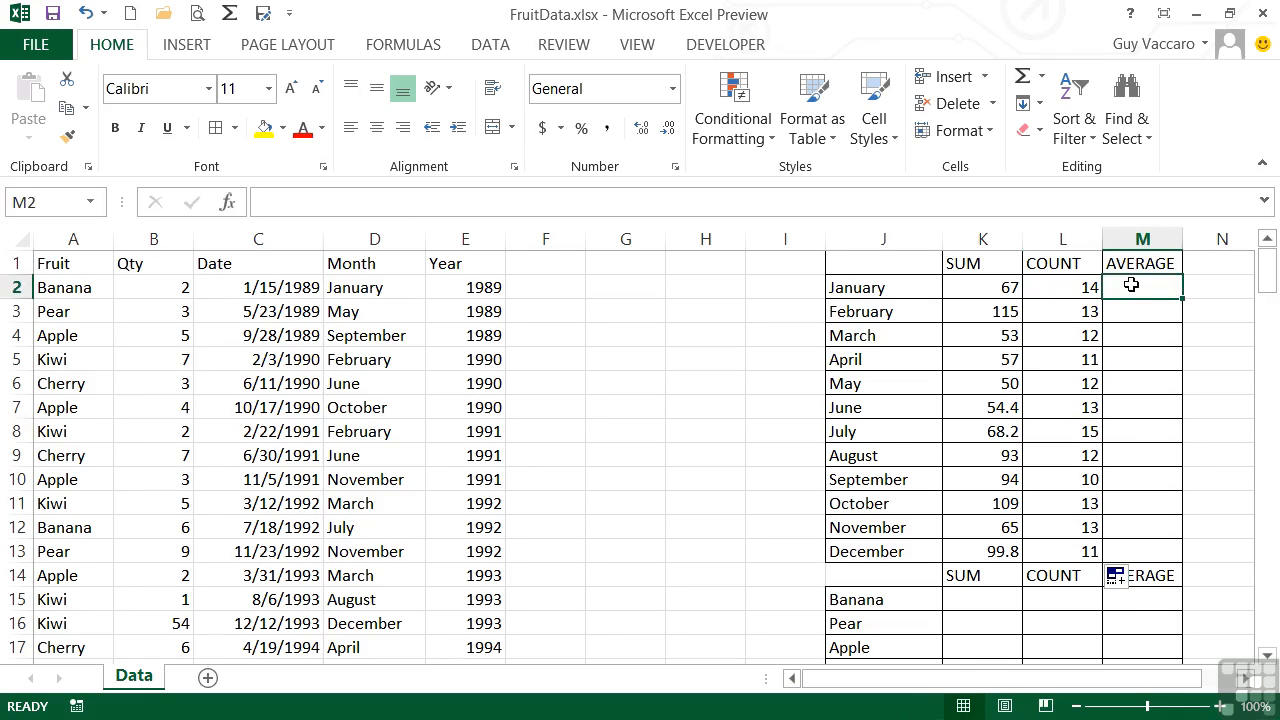
{"action": "type", "text": "="}
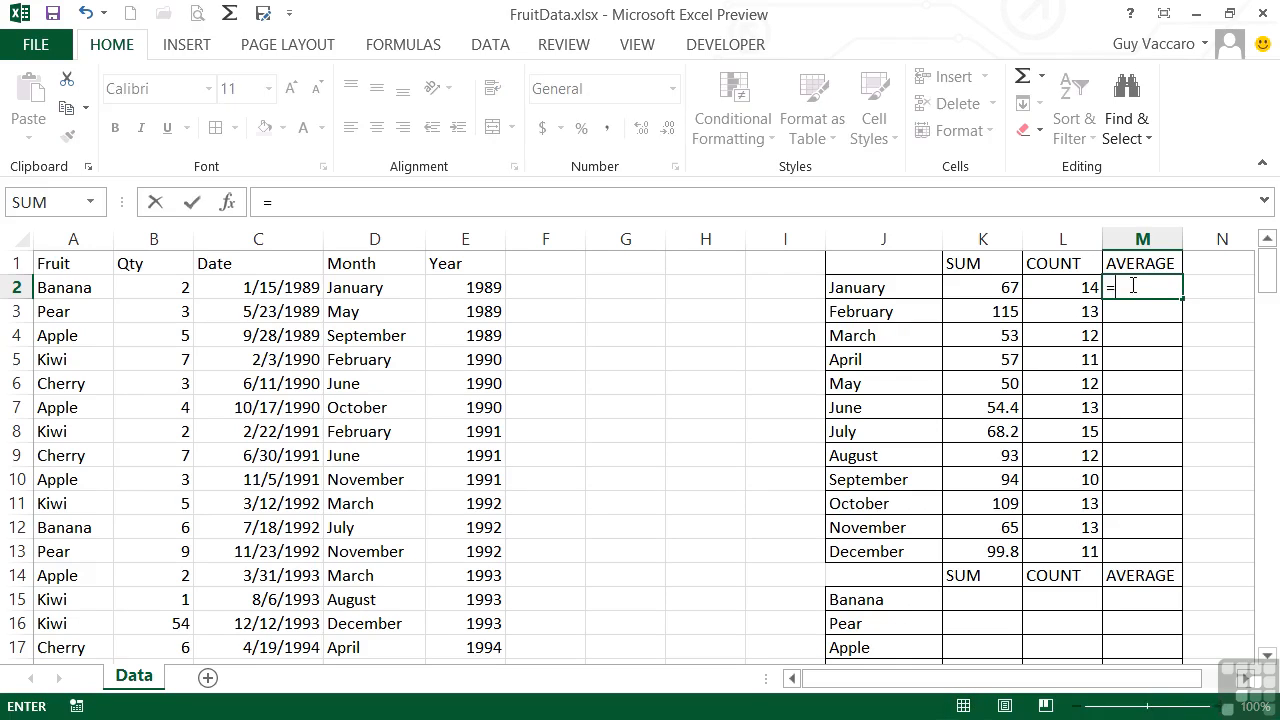
{"action": "type", "text": "averageif("}
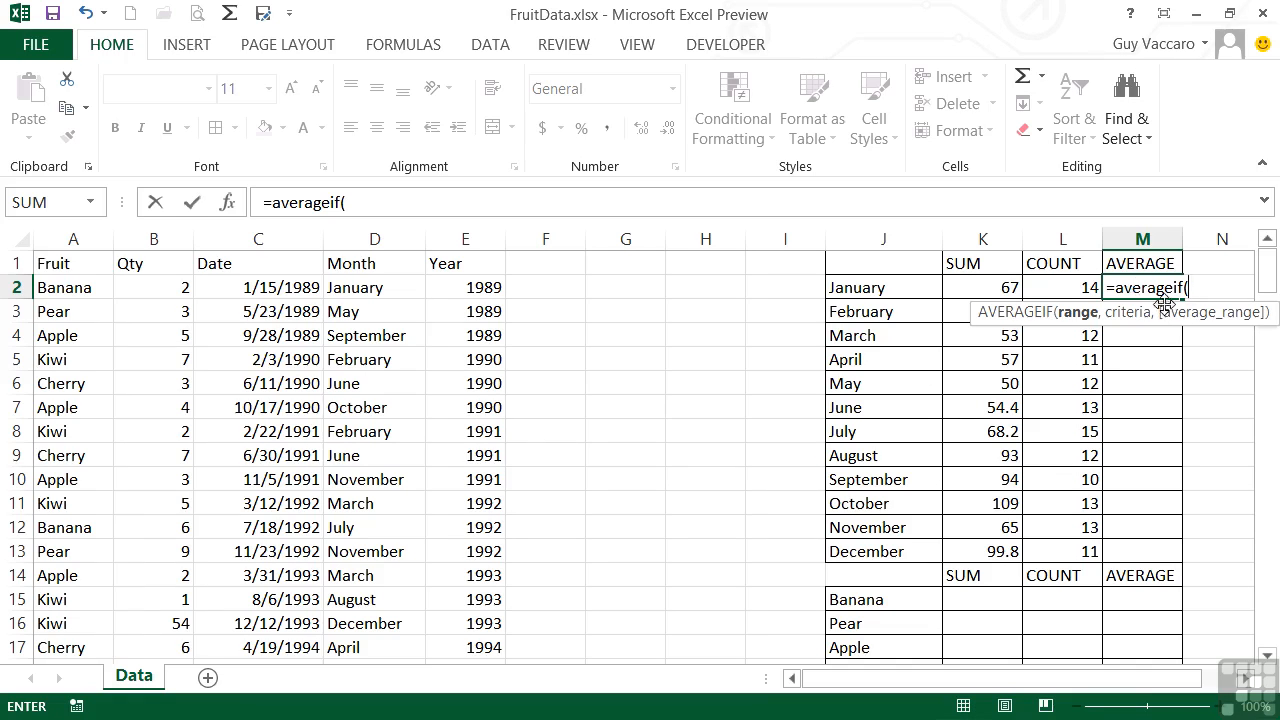
{"action": "type", "text": "d1:d150,"}
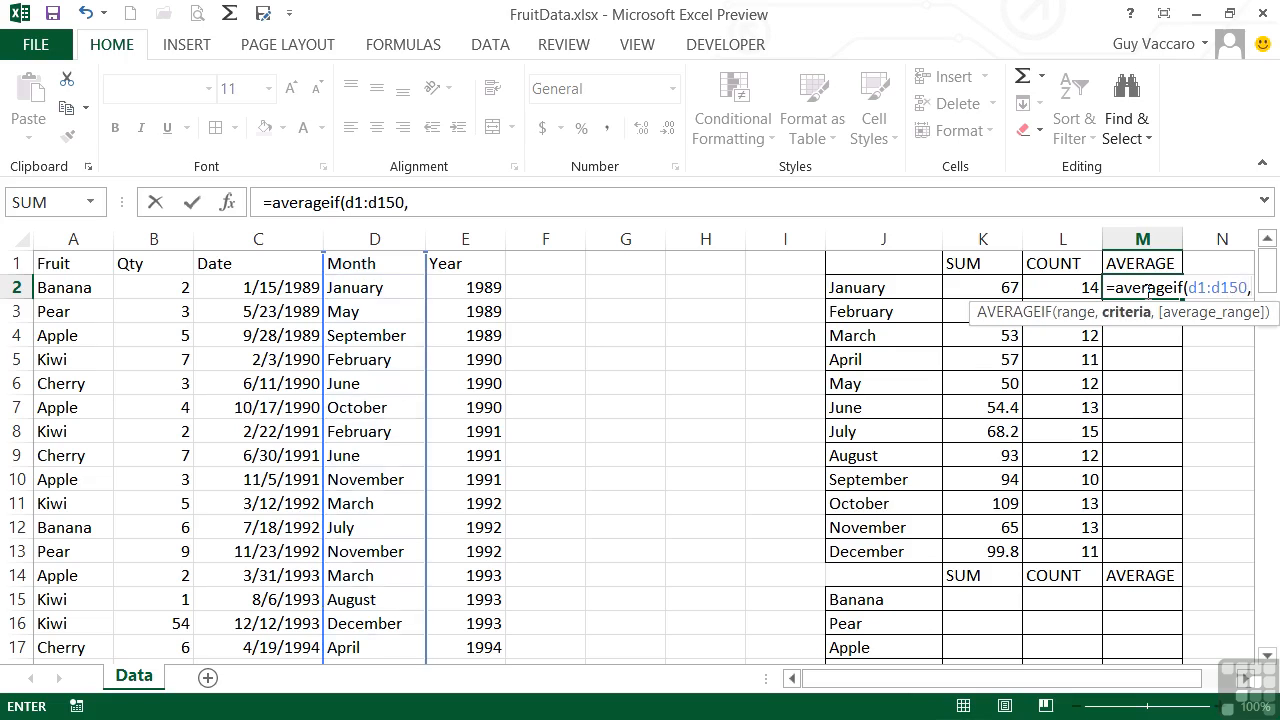
{"action": "left_click", "coordinate": [890, 288]}
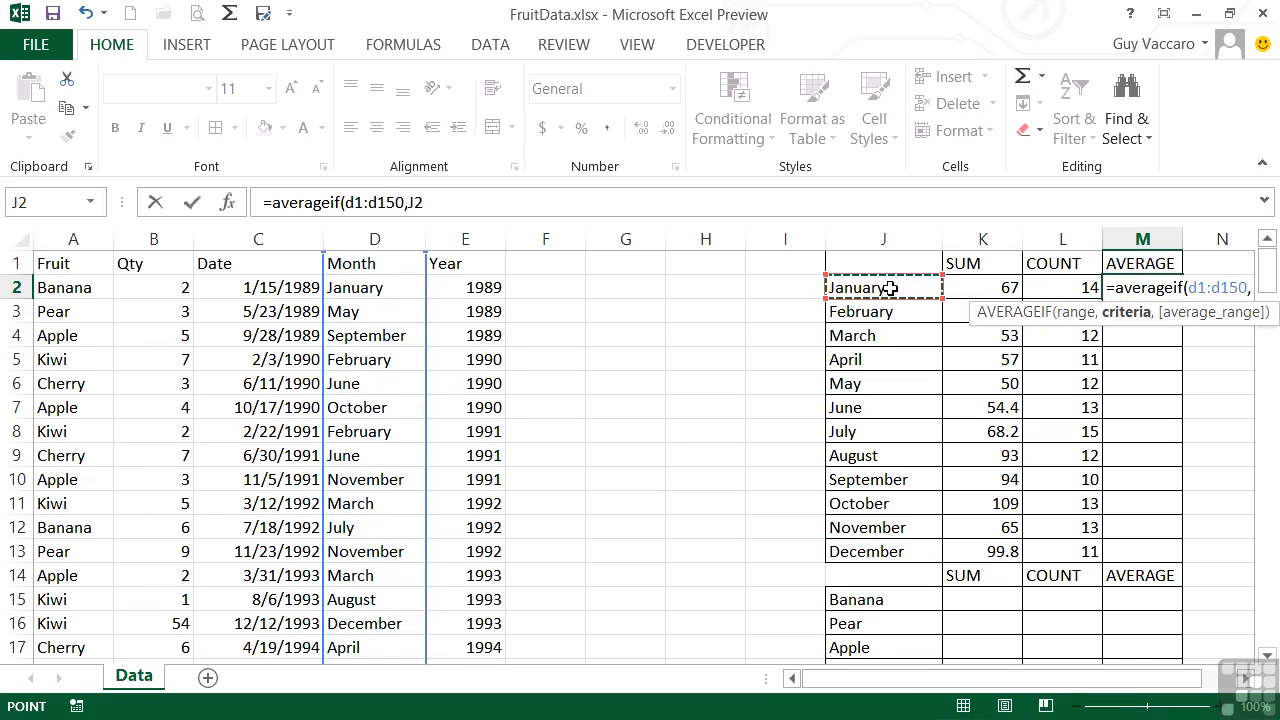
{"action": "type", "text": ","}
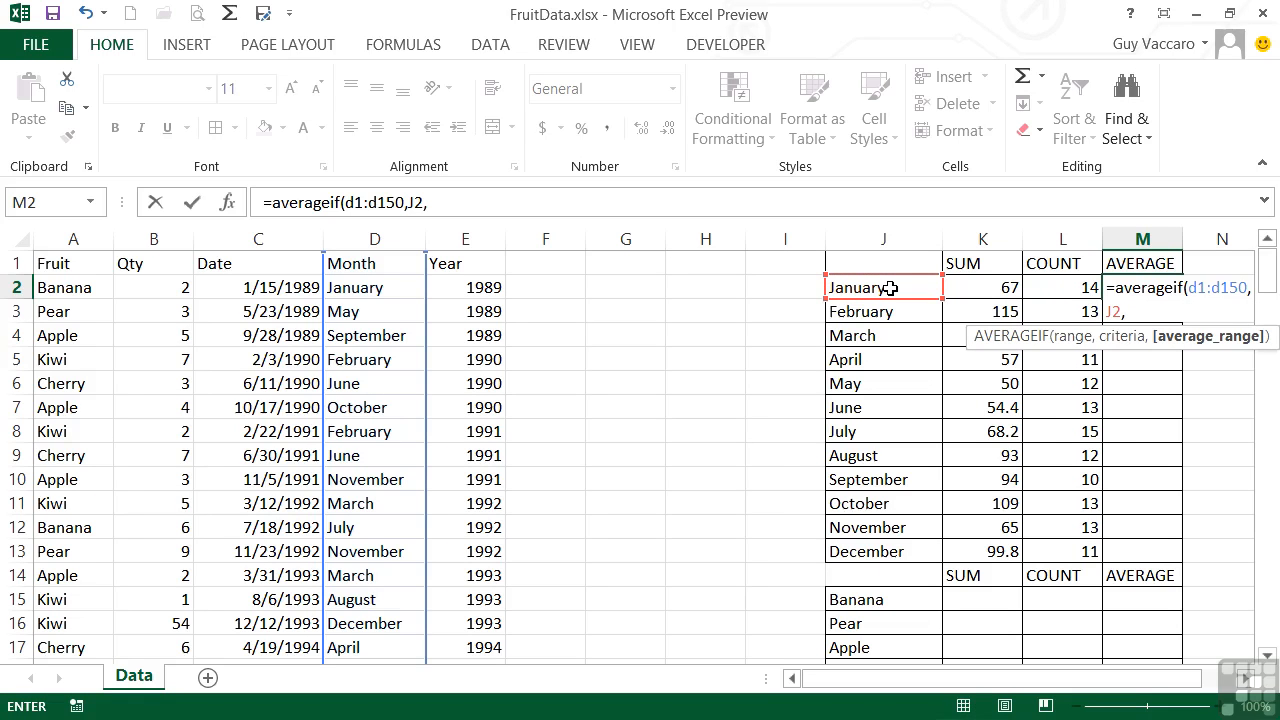
{"action": "type", "text": "b1:b150)"}
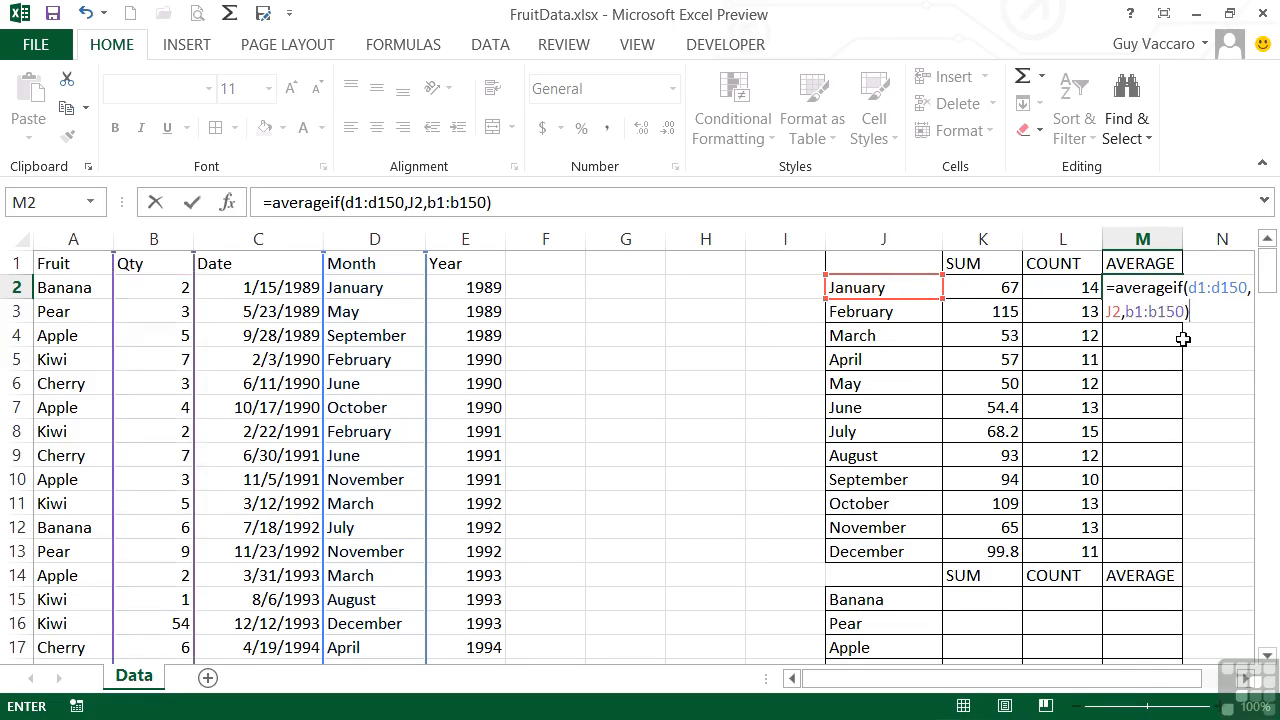
Step: Make the AVERAGEIF ranges in M2 absolute as $D$1:$D$150 and $B$1:$B$150, and commit the formula
{"action": "left_click_drag", "start_coordinate": [1127, 312], "coordinate": [1176, 312]}
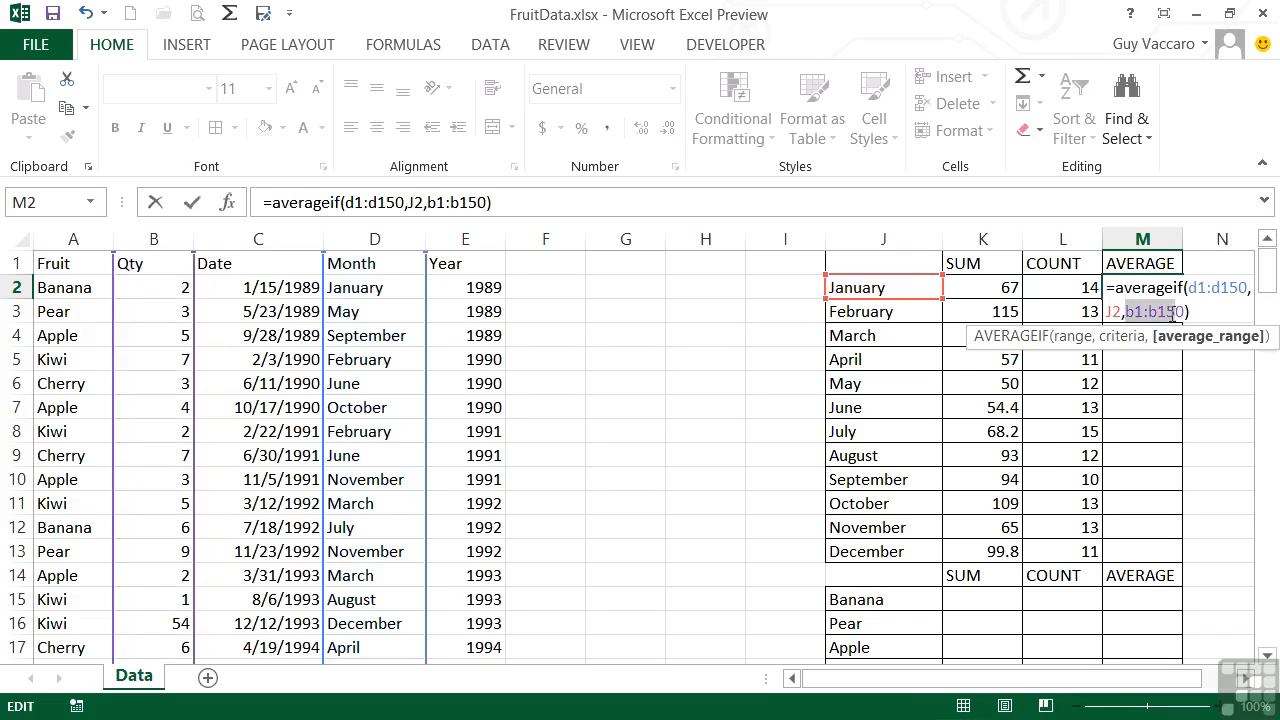
{"action": "key", "text": "F4"}
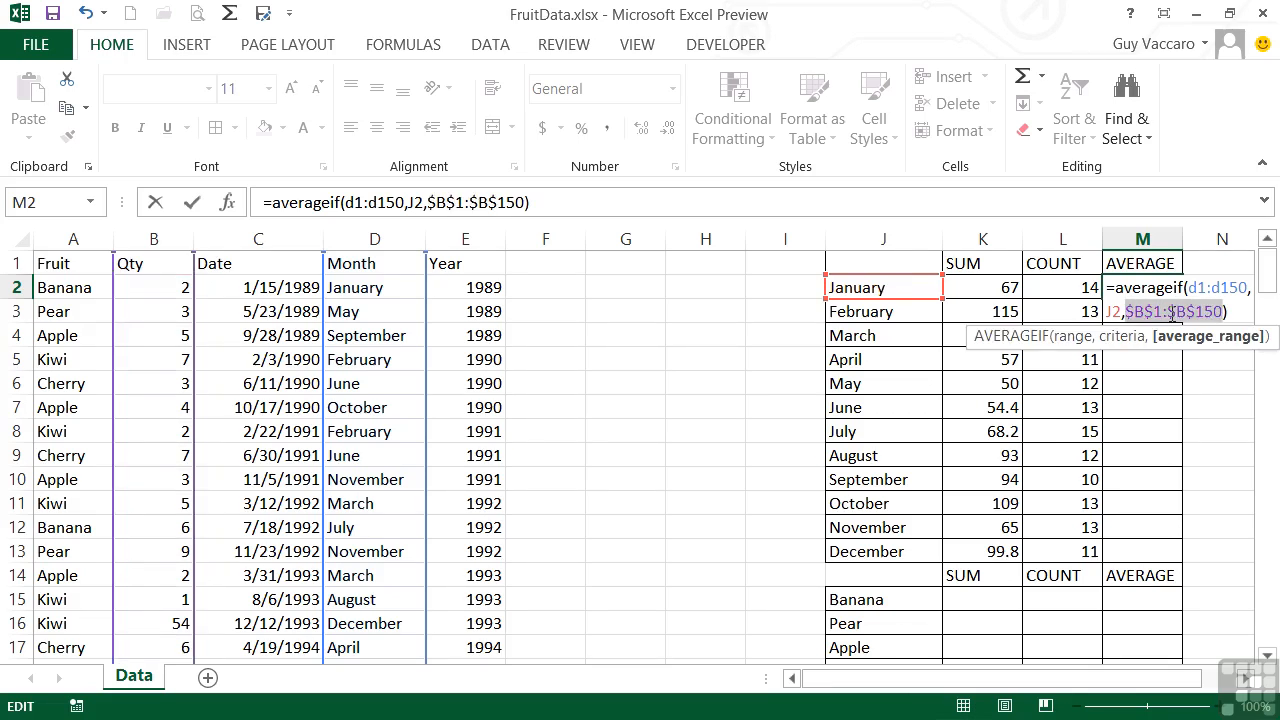
{"action": "left_click_drag", "start_coordinate": [1189, 288], "coordinate": [1240, 289]}
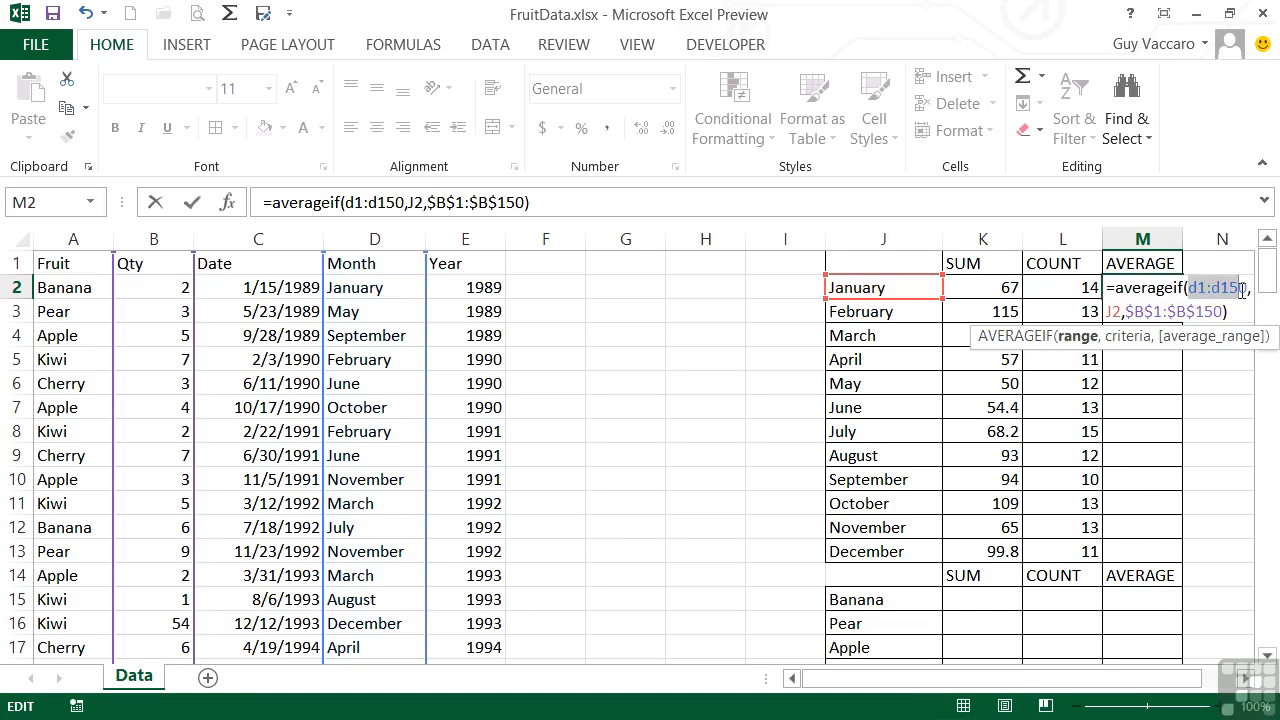
{"action": "key", "text": "F4"}
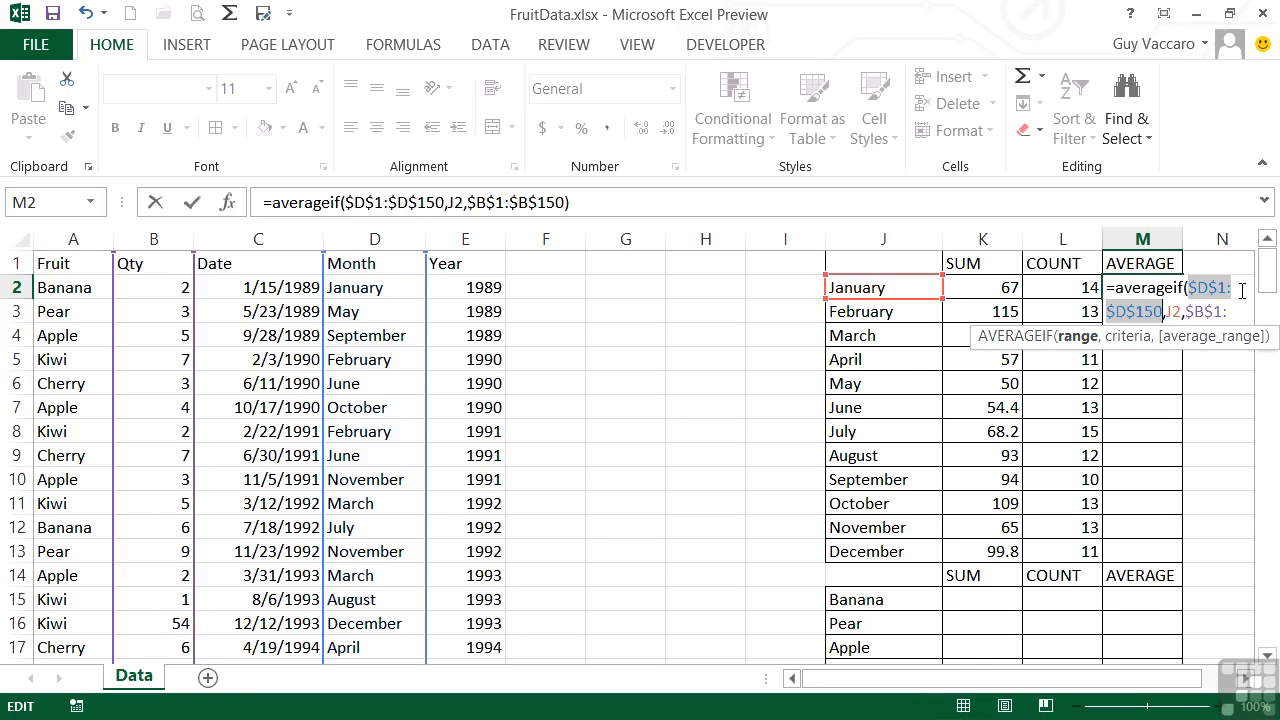
{"action": "key", "text": "Return"}
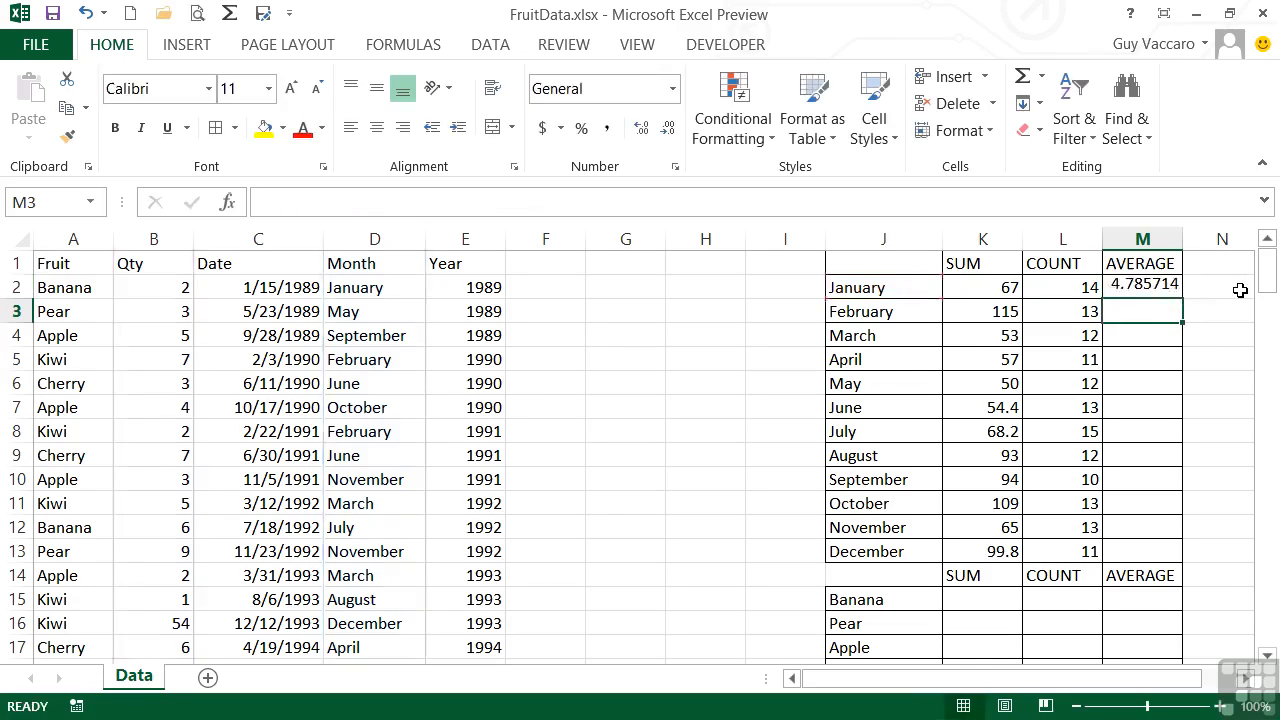
Step: Fill the AVERAGEIF formula from M2 down to M13 for December and apply the Number format to the averages
{"action": "left_click", "coordinate": [1165, 289]}
{"action": "left_click_drag", "start_coordinate": [1182, 298], "coordinate": [1178, 566]}
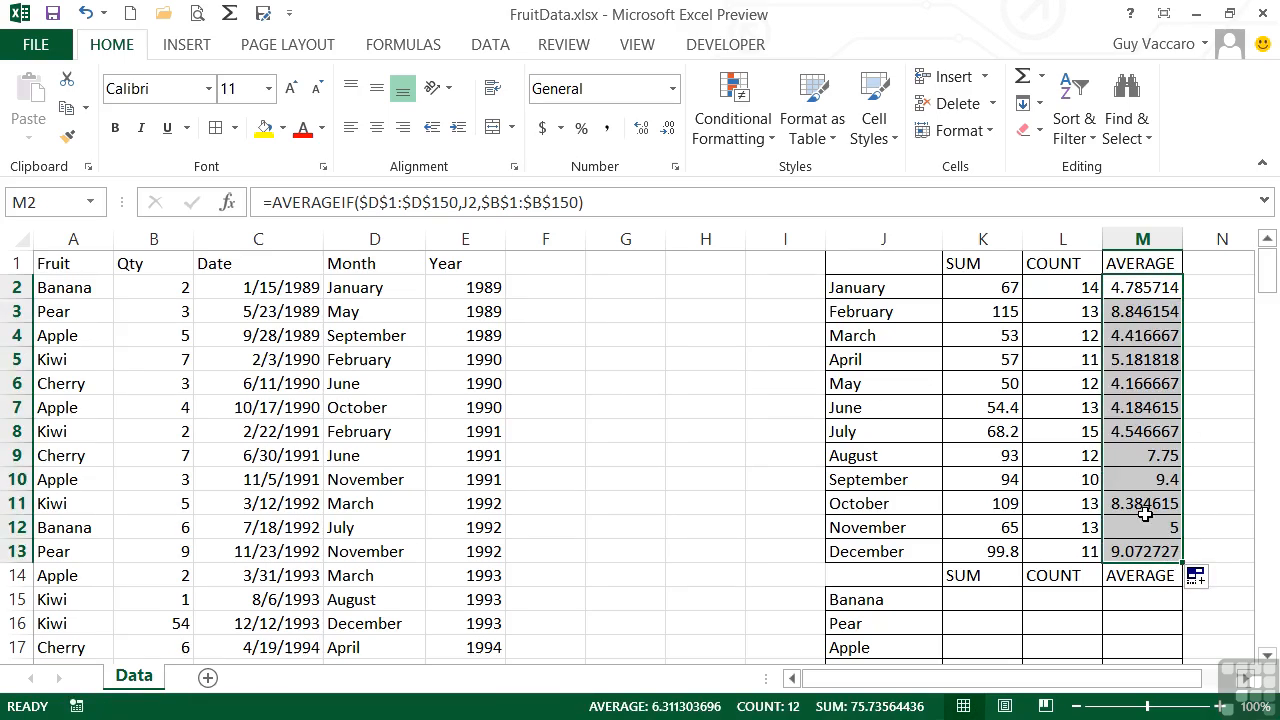
{"action": "left_click", "coordinate": [672, 89]}
{"action": "left_click", "coordinate": [620, 176]}
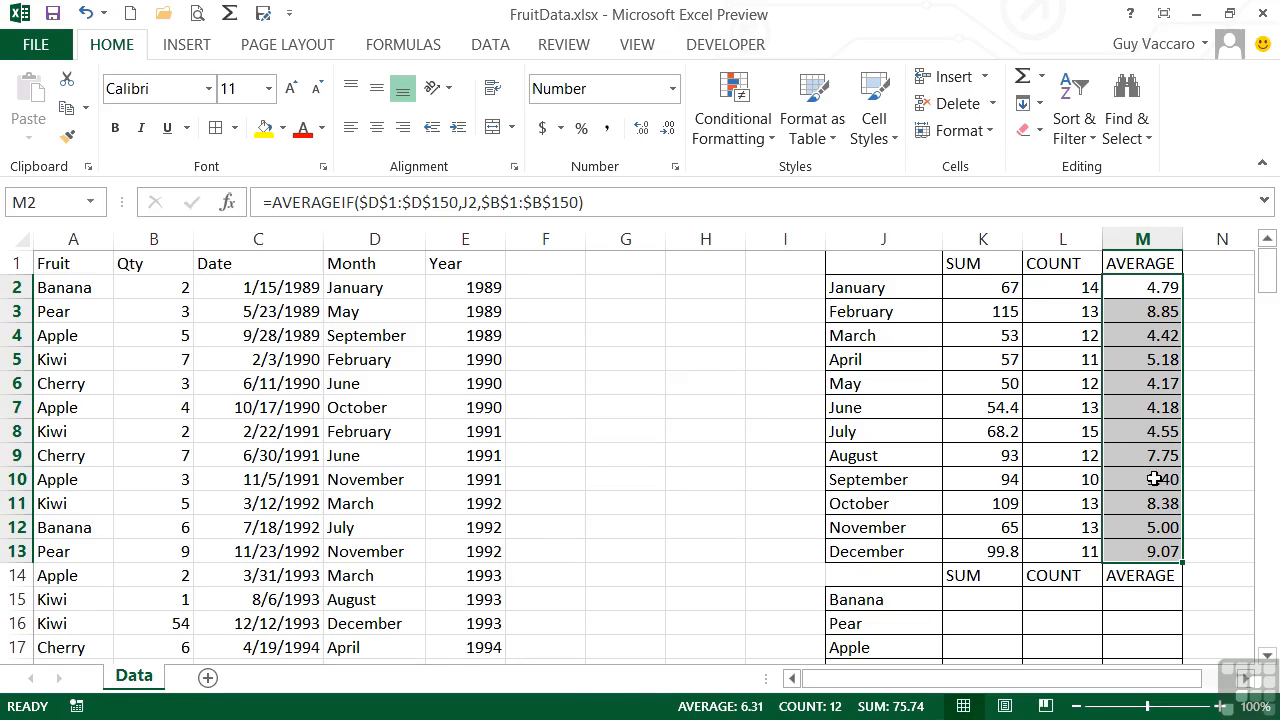
Step: Select the empty SUM, COUNT and AVERAGE cells K15:M19 of the fruit summary, from Banana to Cherry
{"action": "left_click", "coordinate": [993, 602]}
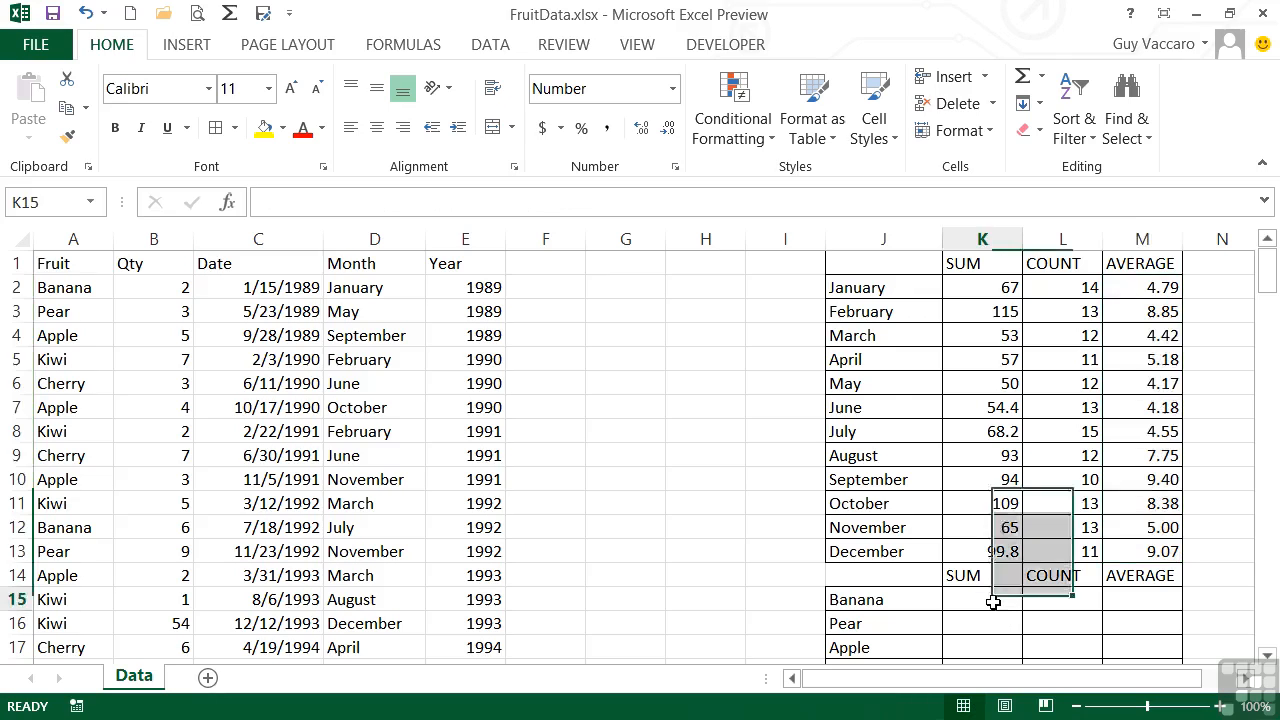
{"action": "scroll", "coordinate": [993, 602], "scroll_direction": "down", "scroll_amount": 1}
{"action": "left_click_drag", "start_coordinate": [983, 529], "coordinate": [1117, 622]}
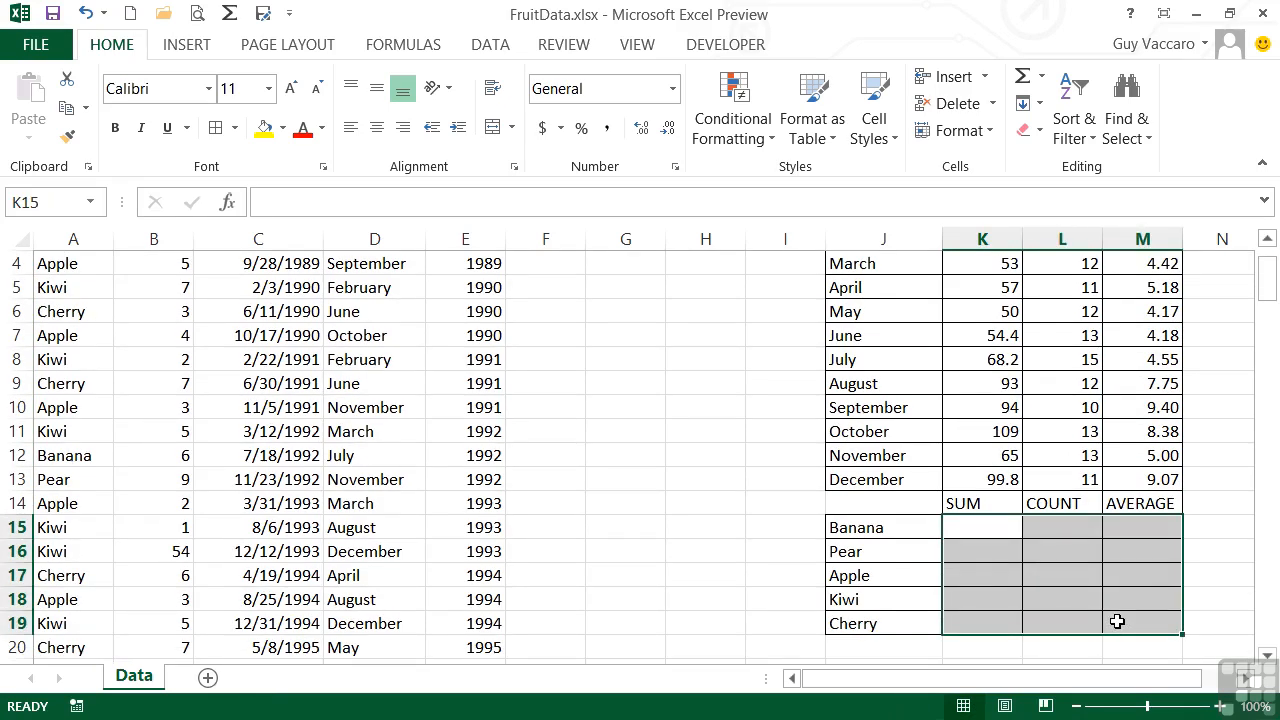